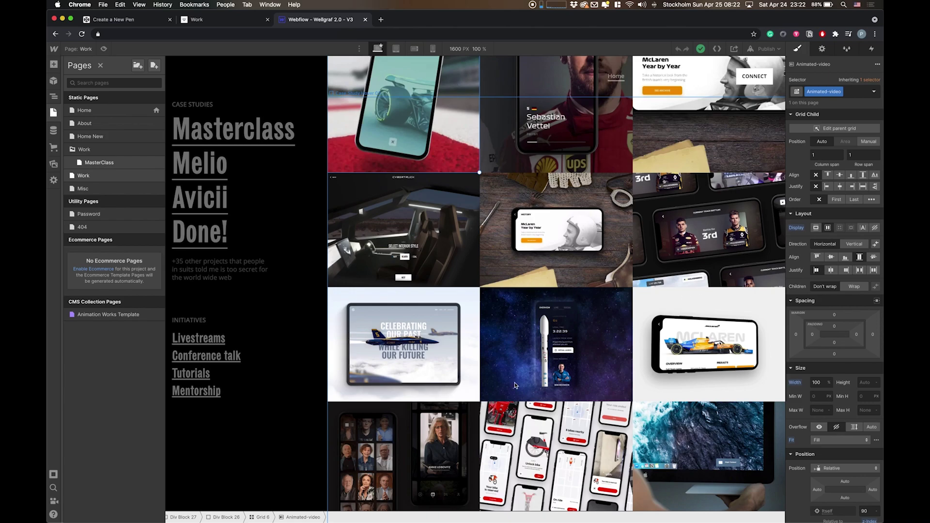
Step: Preview each case study on the live Wellgraf Work page by resting on its title
{"action": "scroll", "coordinate": [565, 302], "scroll_direction": "down", "scroll_amount": 1}
{"action": "scroll", "coordinate": [515, 385], "scroll_direction": "up", "scroll_amount": 3}
{"action": "scroll", "coordinate": [515, 385], "scroll_direction": "up", "scroll_amount": 1}
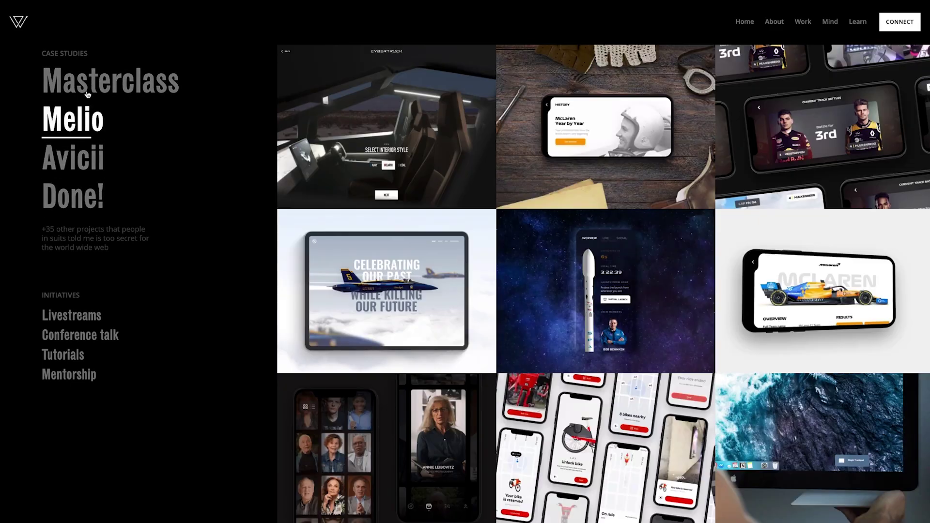
{"action": "mouse_move", "coordinate": [88, 90]}
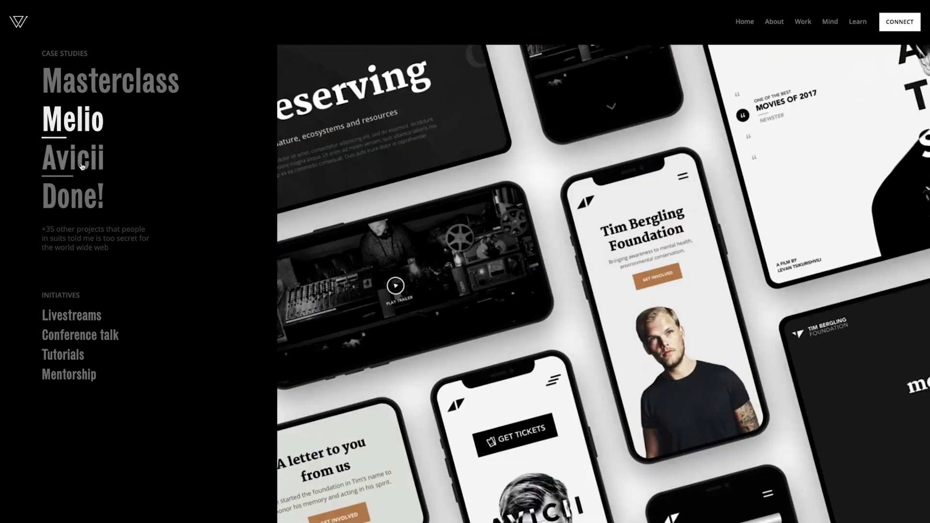
{"action": "mouse_move", "coordinate": [78, 198]}
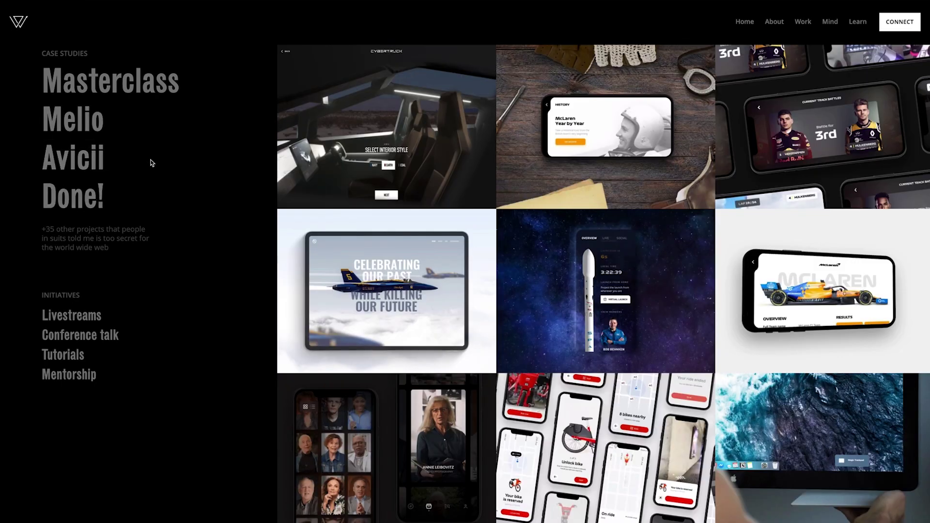
{"action": "mouse_move", "coordinate": [102, 236]}
Step: Scroll through the Work page's project image grid
{"action": "scroll", "coordinate": [552, 270], "scroll_direction": "down", "scroll_amount": 2}
{"action": "scroll", "coordinate": [551, 270], "scroll_direction": "up", "scroll_amount": 1}
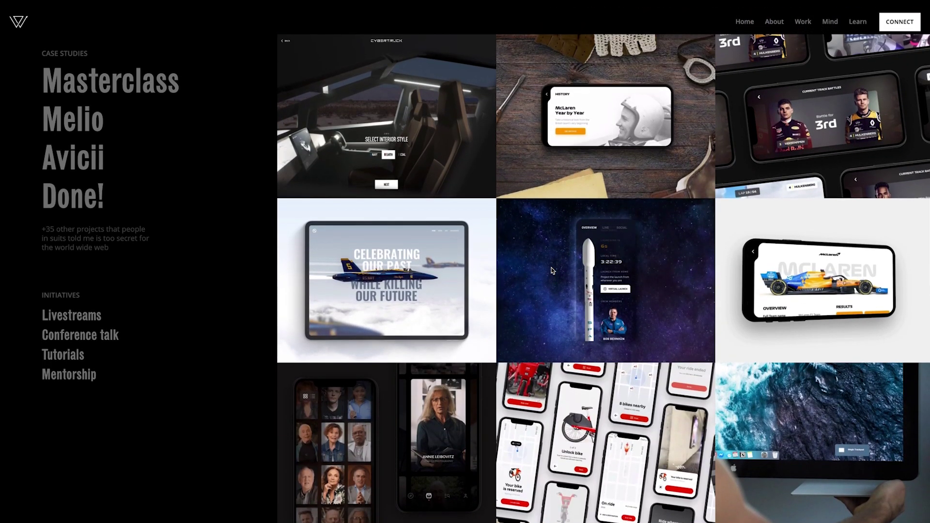
{"action": "scroll", "coordinate": [551, 269], "scroll_direction": "down", "scroll_amount": 5}
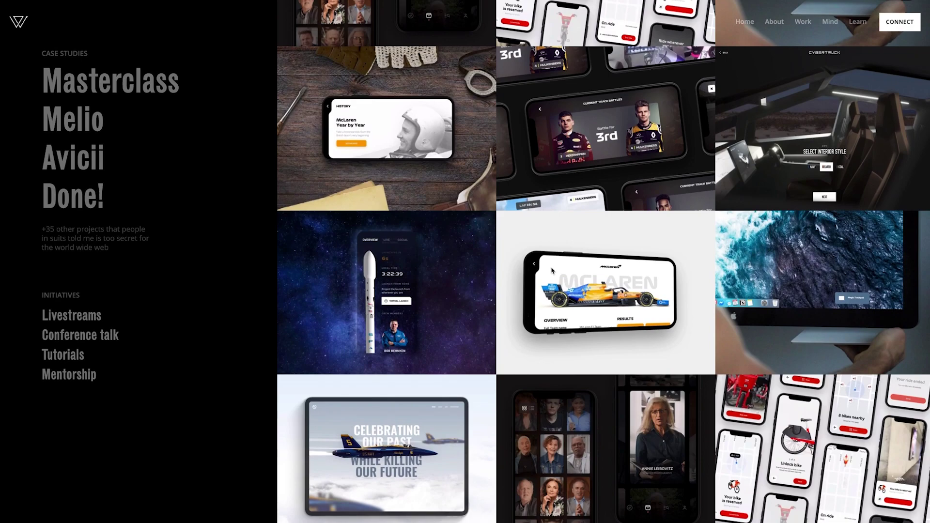
{"action": "scroll", "coordinate": [610, 195], "scroll_direction": "up", "scroll_amount": 3}
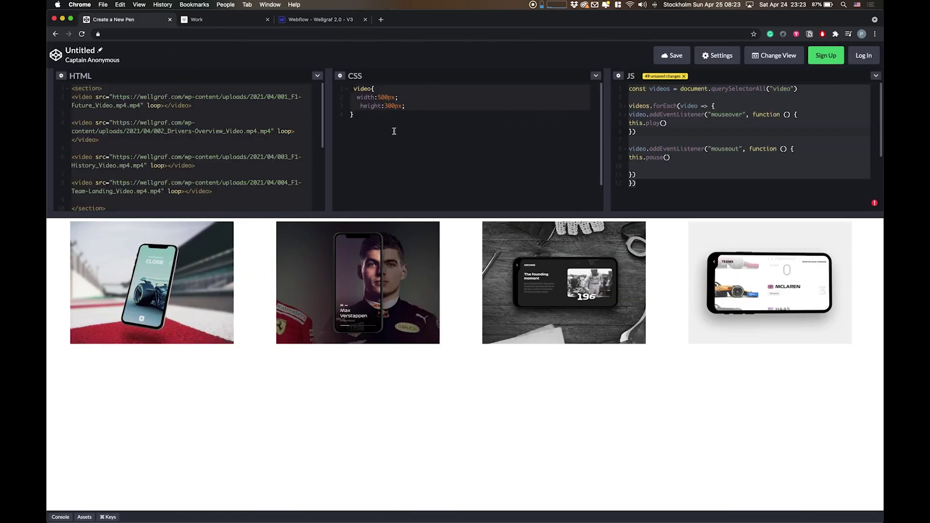
Step: Test hover playback on all four F1 preview videos, then select all the HTML video markup
{"action": "left_click", "coordinate": [375, 115]}
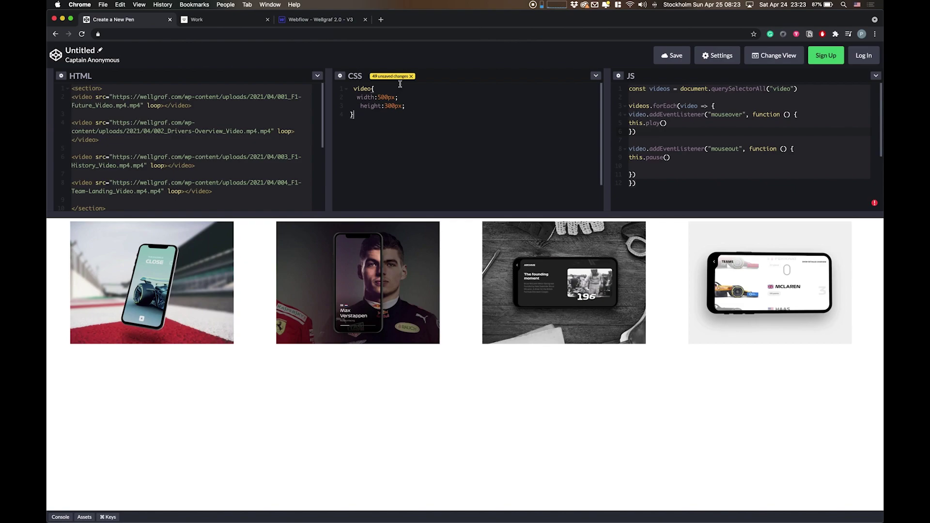
{"action": "mouse_move", "coordinate": [177, 290]}
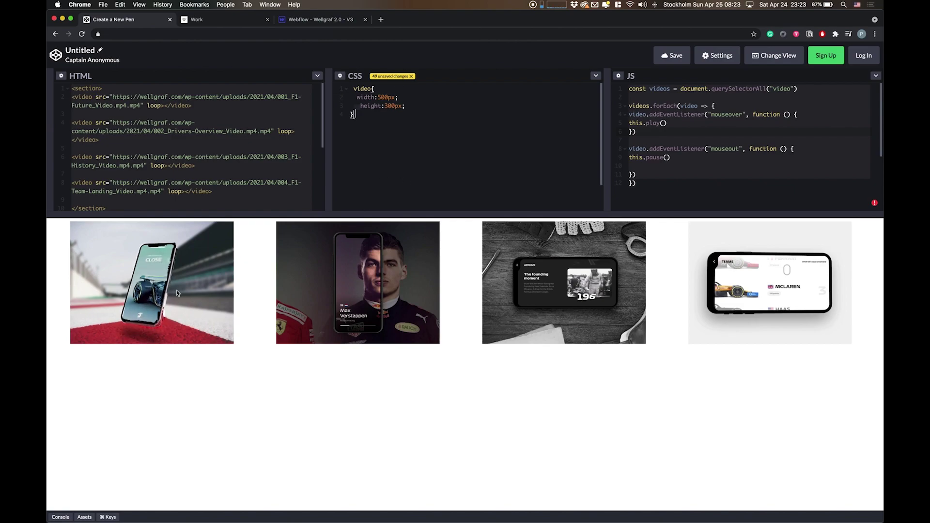
{"action": "mouse_move", "coordinate": [376, 306]}
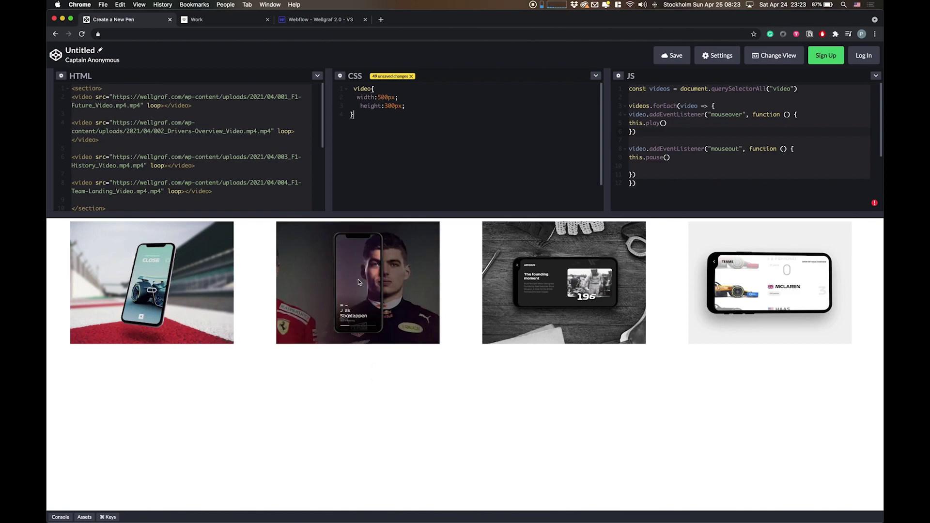
{"action": "mouse_move", "coordinate": [575, 307]}
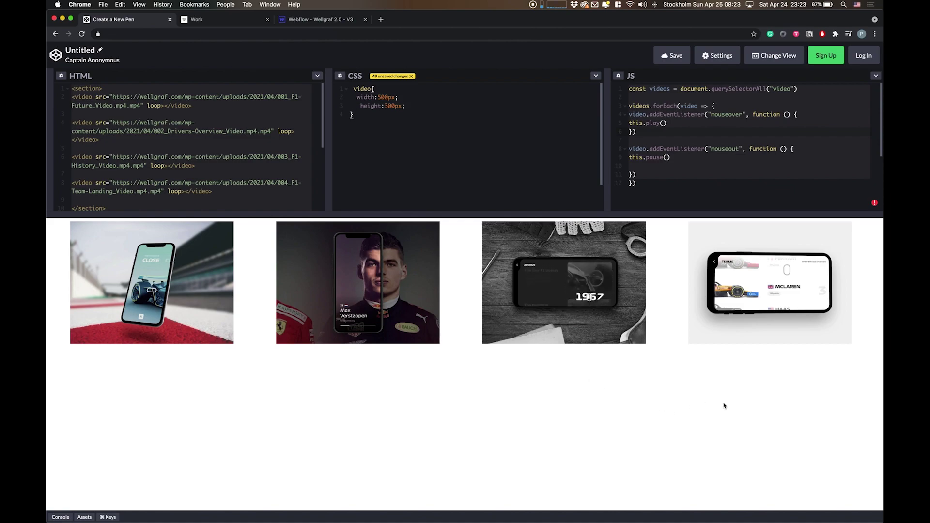
{"action": "mouse_move", "coordinate": [761, 261]}
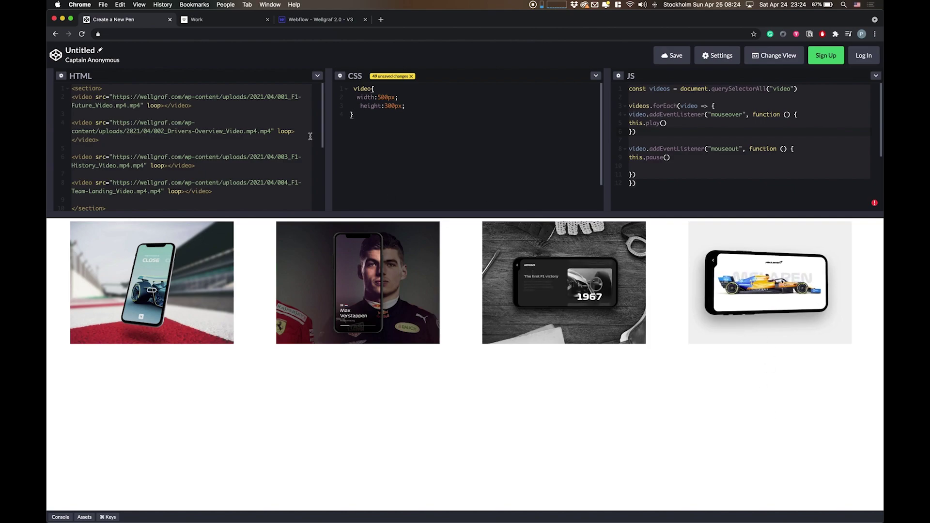
{"action": "left_click", "coordinate": [213, 106]}
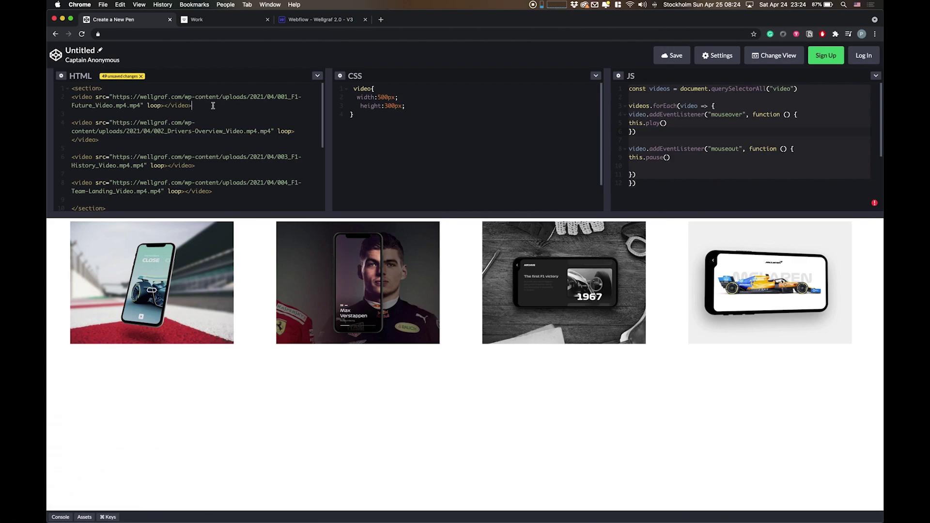
{"action": "key", "text": "super+a"}
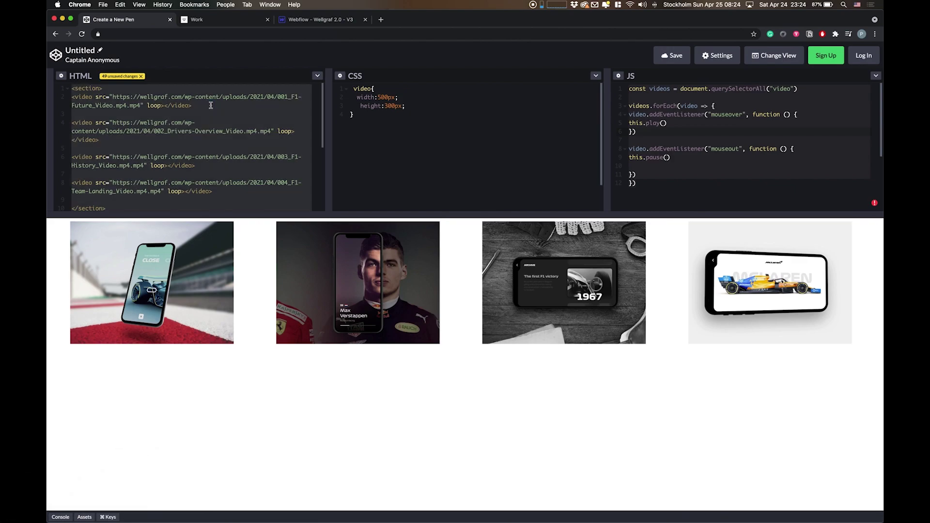
Step: In the Webflow designer, select Grid 6 in the Navigator
{"action": "left_click", "coordinate": [316, 20]}
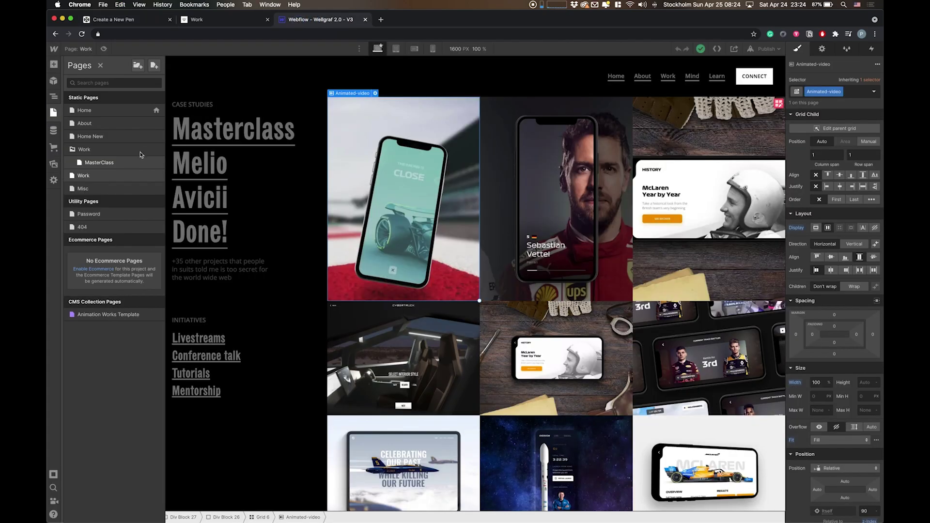
{"action": "key", "text": "z"}
{"action": "left_click", "coordinate": [256, 127]}
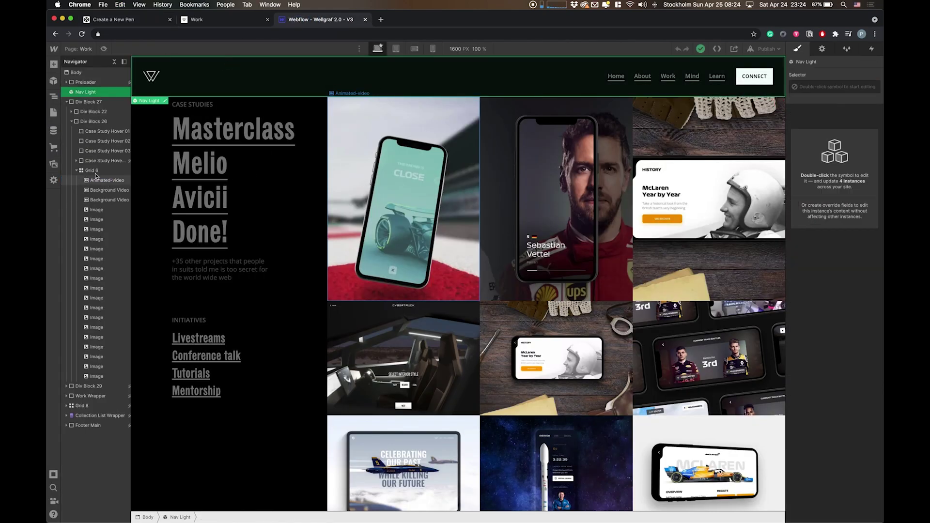
{"action": "left_click", "coordinate": [90, 171]}
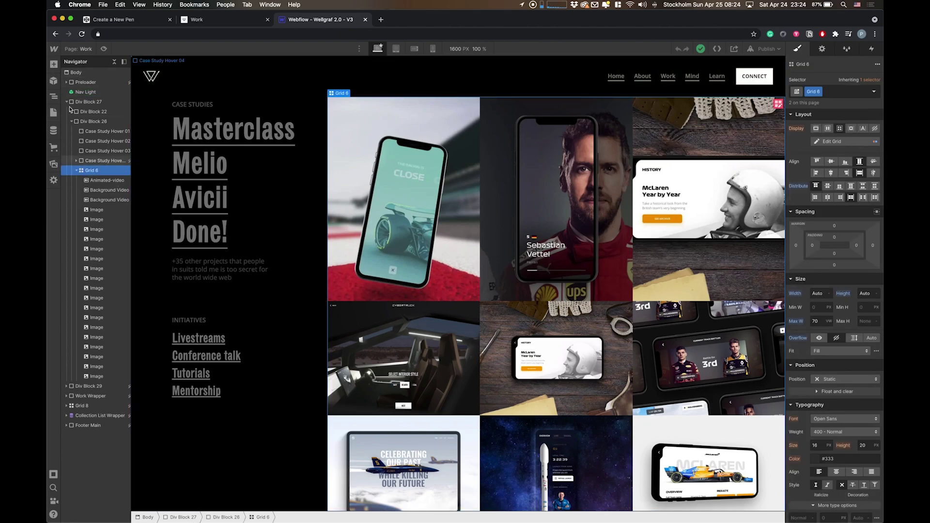
Step: Drop an Embed element into Grid 6, paste the four video tags, and save it
{"action": "left_click", "coordinate": [53, 65]}
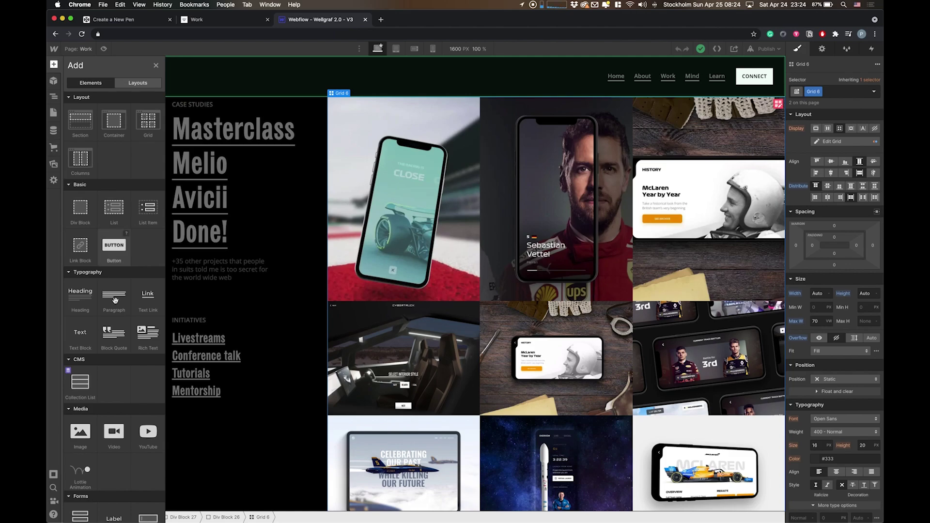
{"action": "scroll", "coordinate": [116, 304], "scroll_direction": "down", "scroll_amount": 5}
{"action": "scroll", "coordinate": [116, 304], "scroll_direction": "down", "scroll_amount": 3}
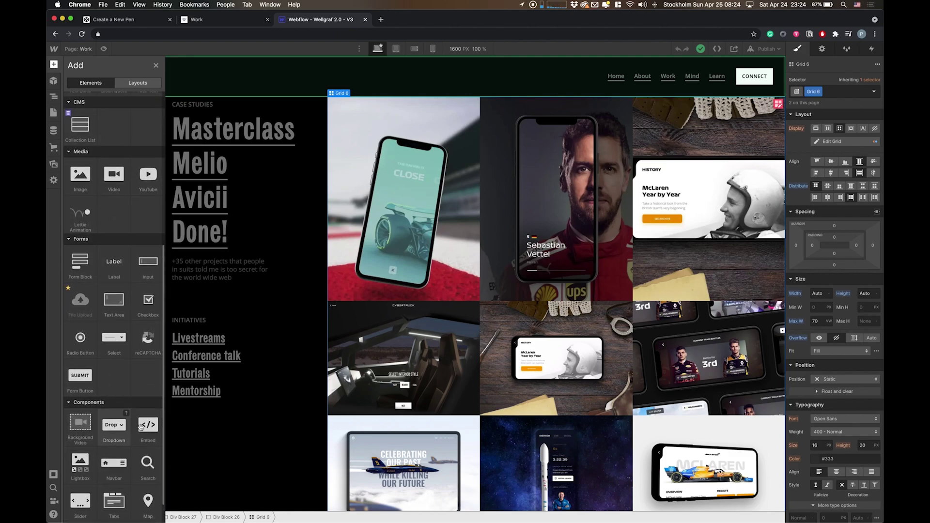
{"action": "left_click_drag", "start_coordinate": [148, 424], "coordinate": [104, 314]}
{"action": "key", "text": "super+v"}
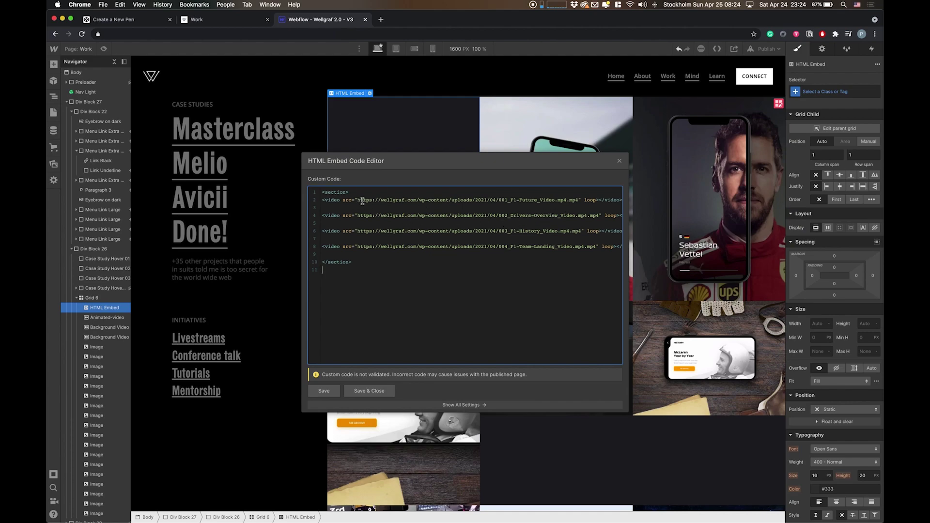
{"action": "left_click_drag", "start_coordinate": [358, 200], "coordinate": [454, 200]}
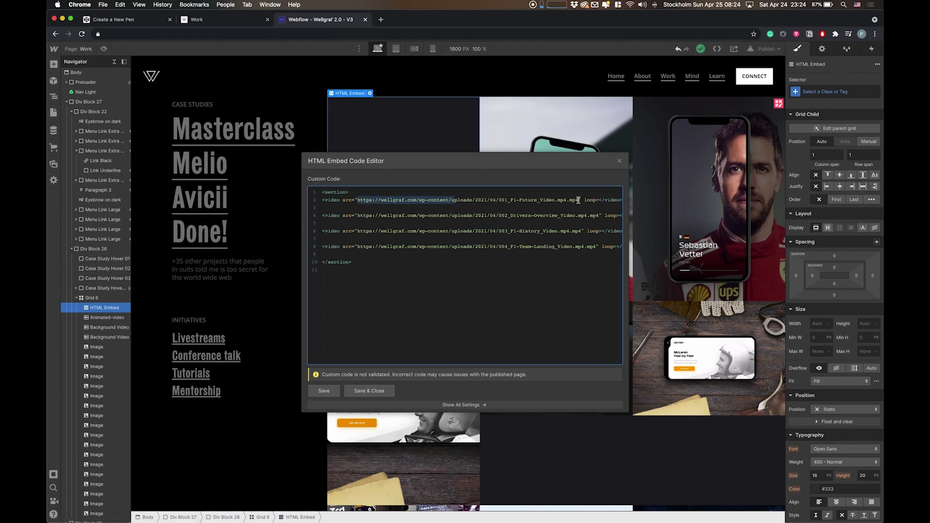
{"action": "left_click_drag", "start_coordinate": [579, 200], "coordinate": [431, 198]}
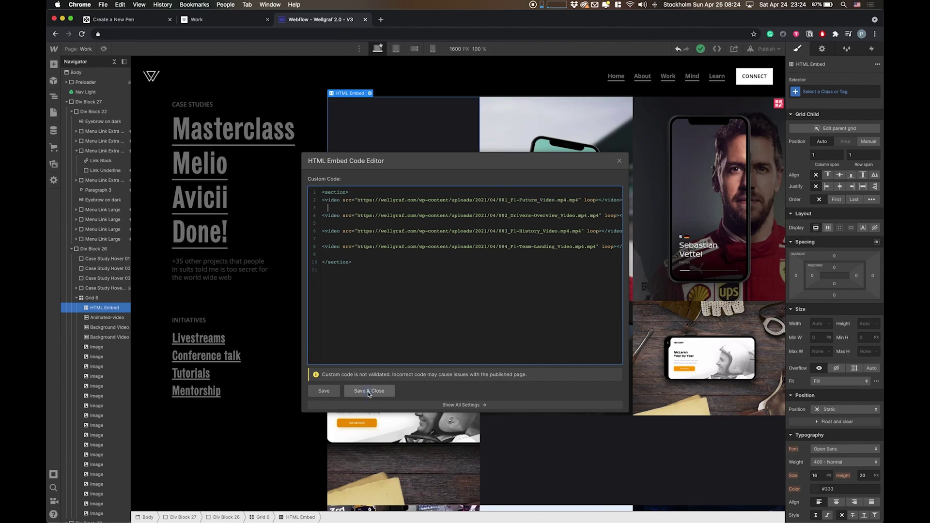
{"action": "key", "text": "Escape"}
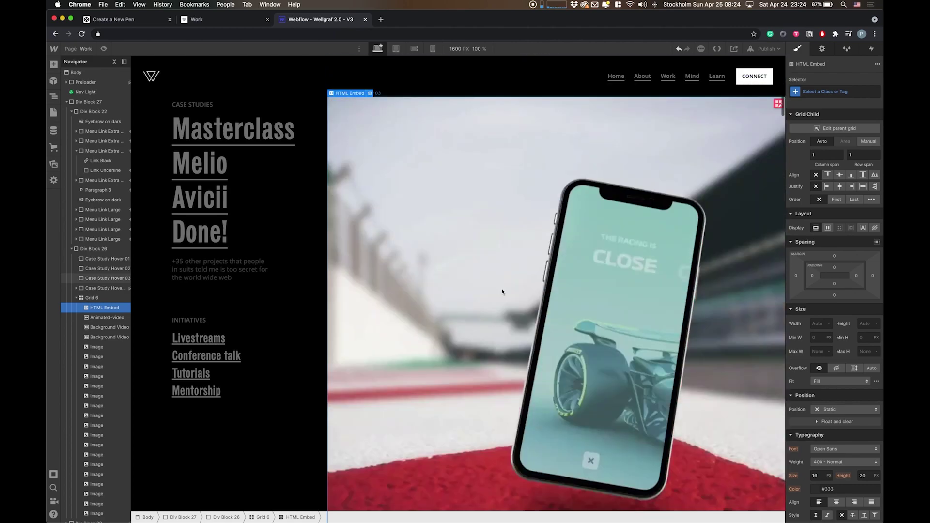
Step: Add width="200px" height="150px" to all four video tags in the embed and save
{"action": "double_click", "coordinate": [468, 219]}
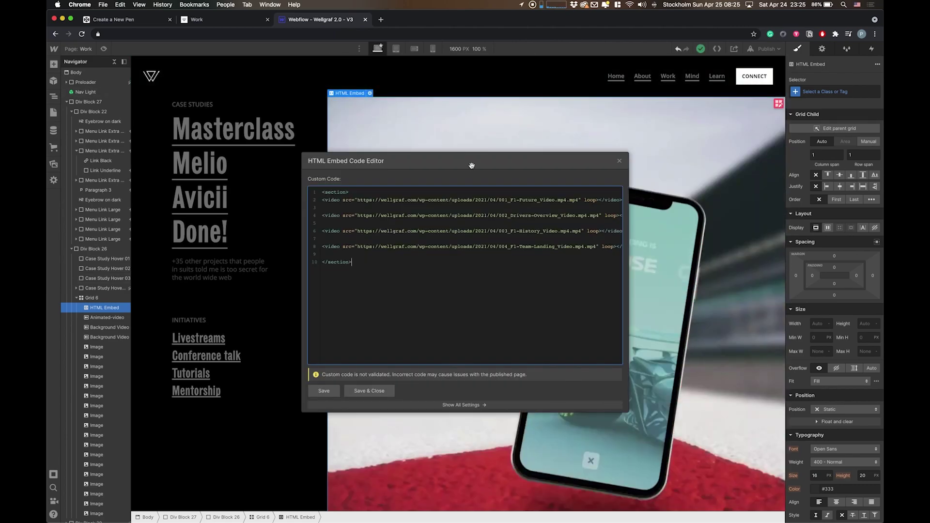
{"action": "left_click", "coordinate": [343, 200]}
{"action": "type", "text": "width"}
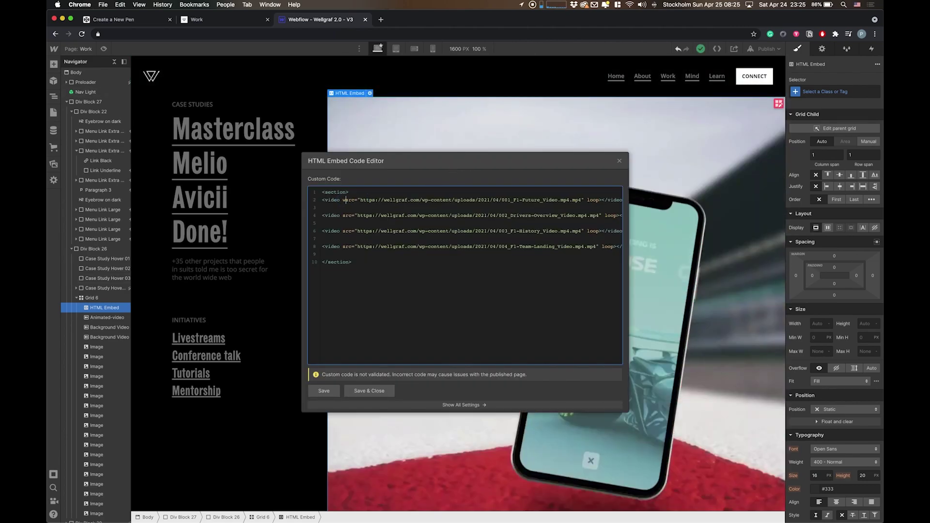
{"action": "type", "text": "=\""}
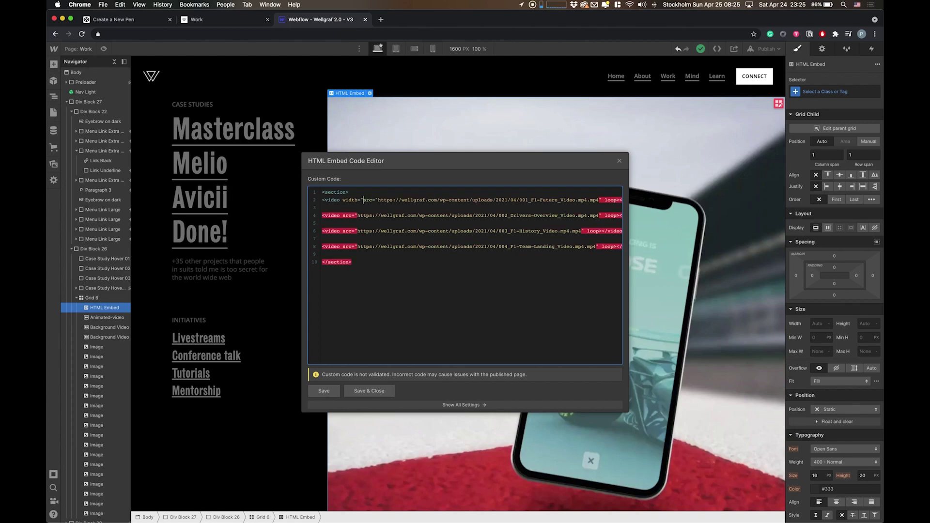
{"action": "type", "text": "200px\""}
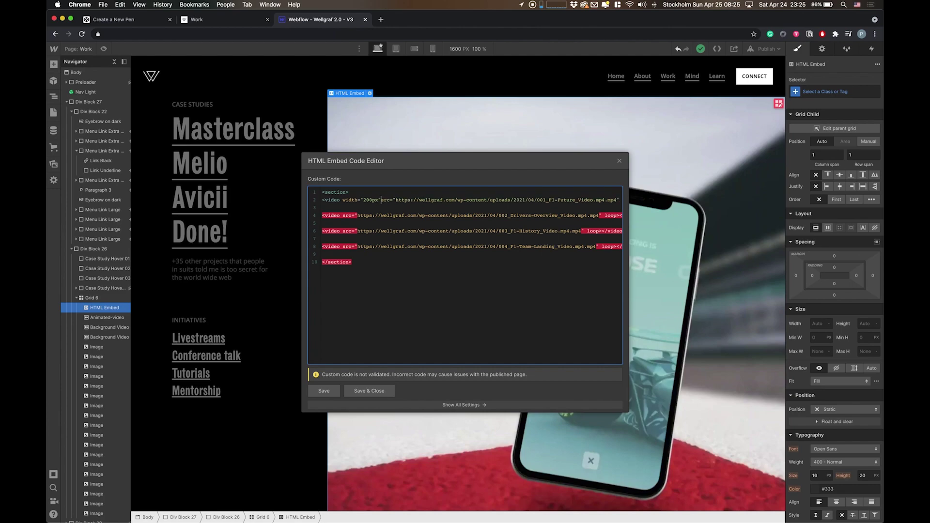
{"action": "type", "text": " height=\"150px\""}
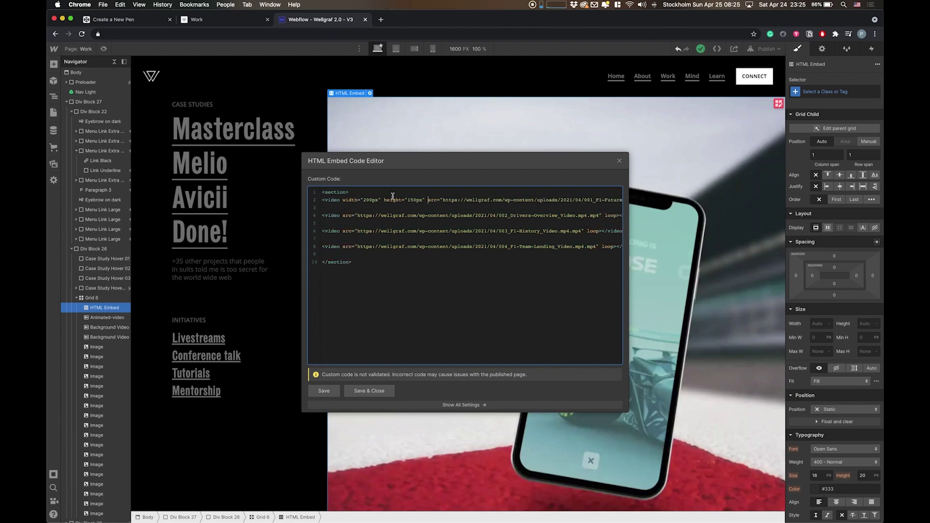
{"action": "key", "text": "alt+shift+Left"}
{"action": "key", "text": "alt+shift+Left"}
{"action": "key", "text": "alt+shift+Left"}
{"action": "key", "text": "alt+shift+Left"}
{"action": "key", "text": "alt+shift+Left"}
{"action": "key", "text": "alt+shift+Left"}
{"action": "key", "text": "alt+shift+Left"}
{"action": "key", "text": "alt+shift+Left"}
{"action": "key", "text": "super+c"}
{"action": "left_click", "coordinate": [343, 215]}
{"action": "key", "text": "super+v"}
{"action": "left_click", "coordinate": [342, 231]}
{"action": "key", "text": "super+v"}
{"action": "left_click", "coordinate": [342, 246]}
{"action": "key", "text": "super+v"}
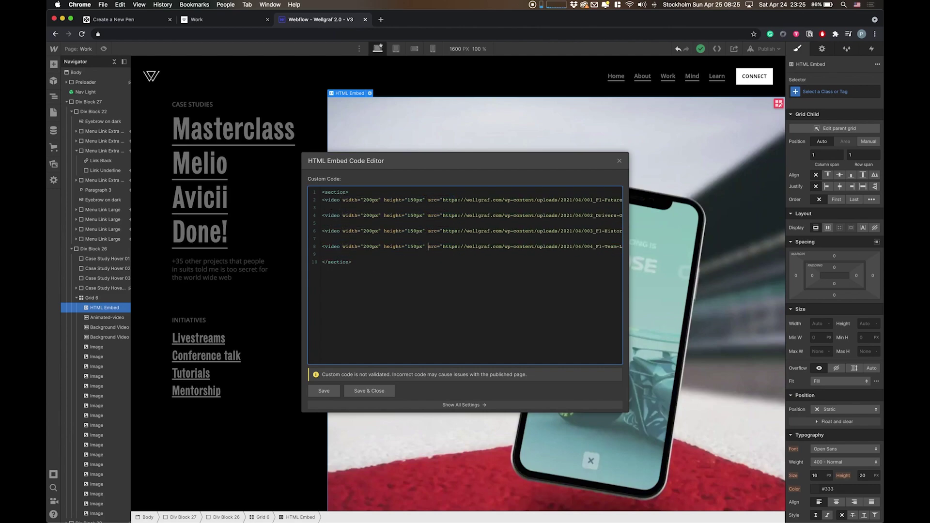
{"action": "left_click", "coordinate": [369, 393]}
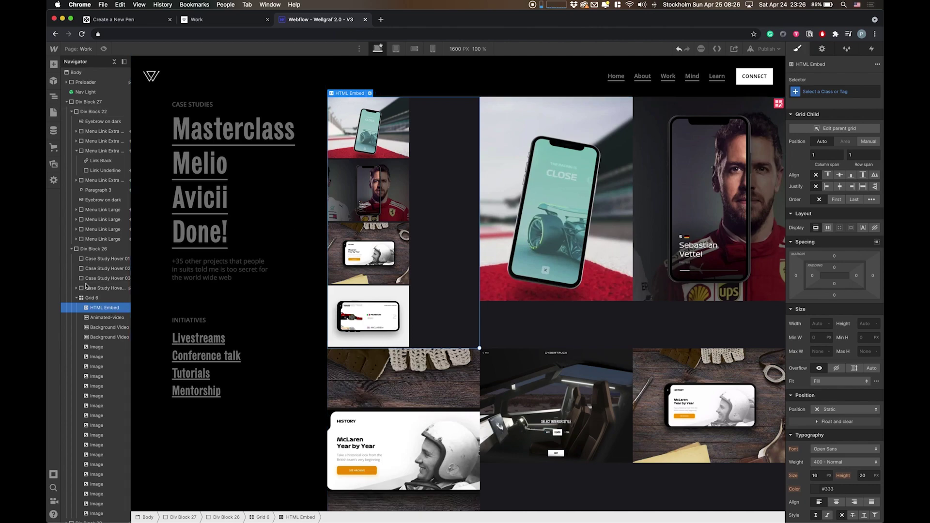
Step: Copy the hover script from CodePen's JS panel and return to Webflow
{"action": "left_click", "coordinate": [130, 19]}
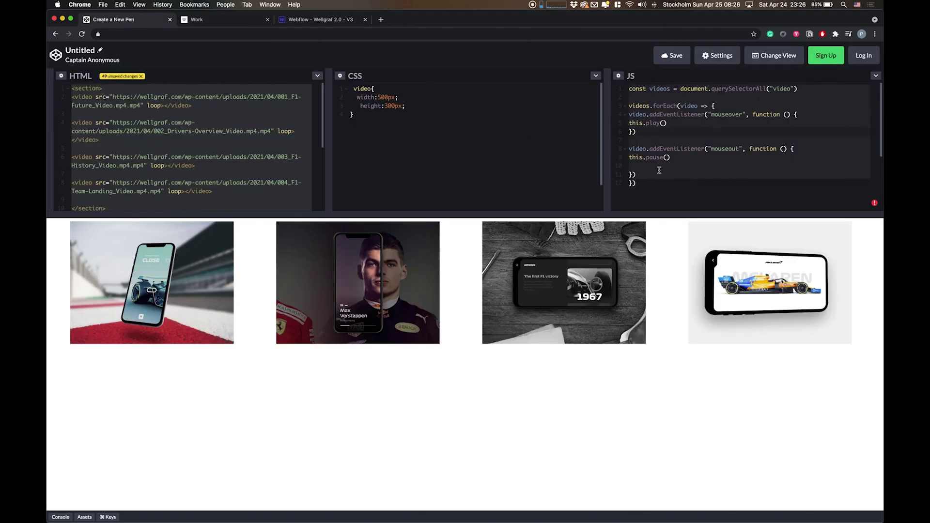
{"action": "left_click", "coordinate": [671, 140]}
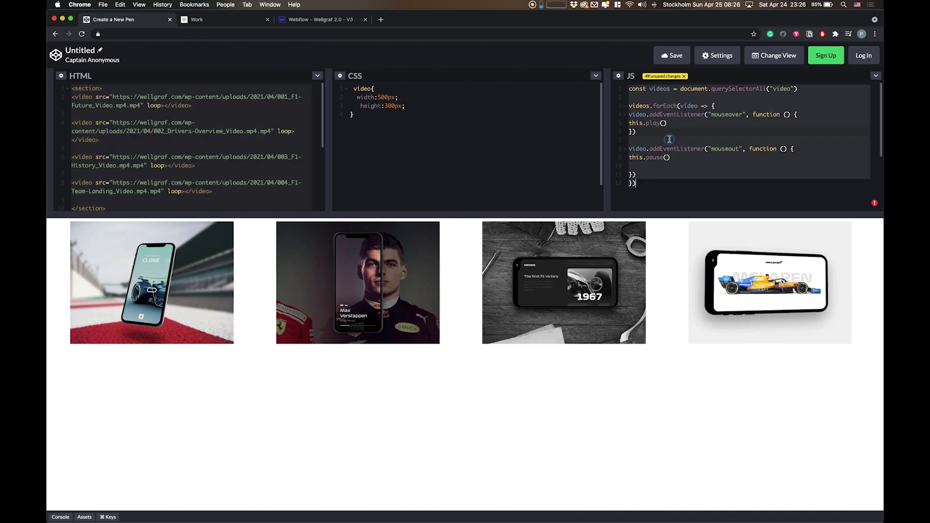
{"action": "left_click", "coordinate": [312, 23]}
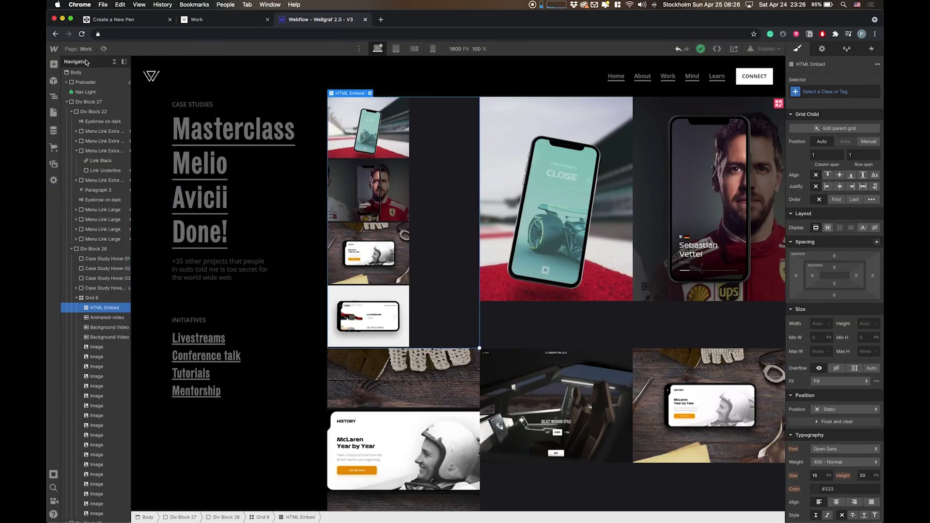
Step: Paste the hover script into the Work page's Before </body> custom code box
{"action": "left_click", "coordinate": [53, 112]}
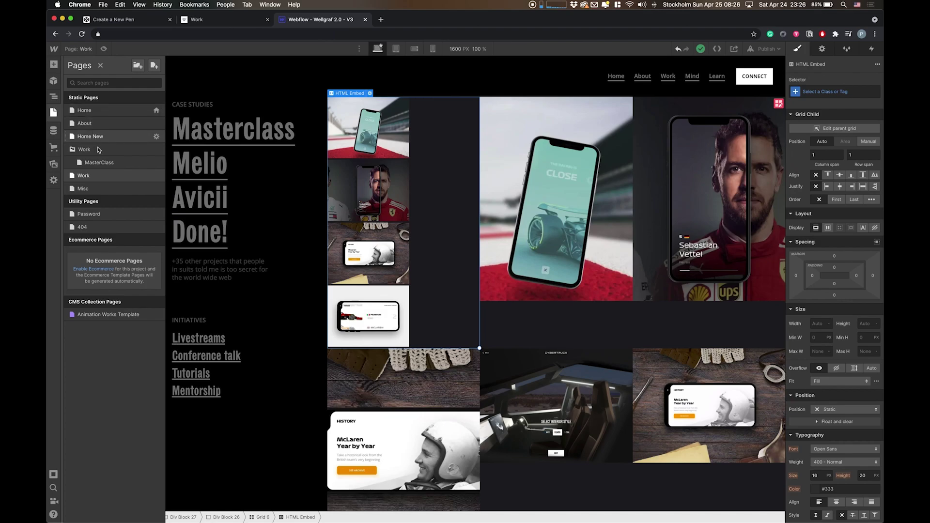
{"action": "left_click", "coordinate": [156, 177]}
{"action": "scroll", "coordinate": [284, 319], "scroll_direction": "down", "scroll_amount": 8}
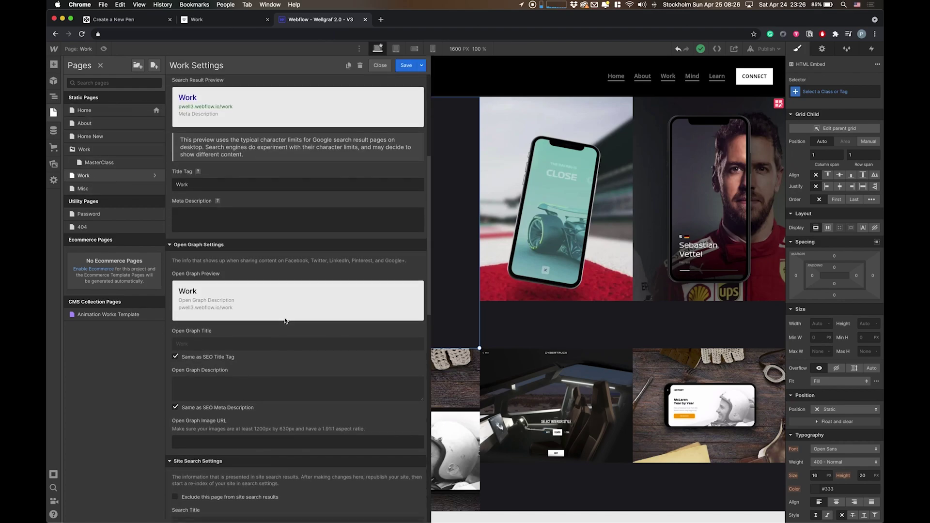
{"action": "scroll", "coordinate": [284, 321], "scroll_direction": "down", "scroll_amount": 12}
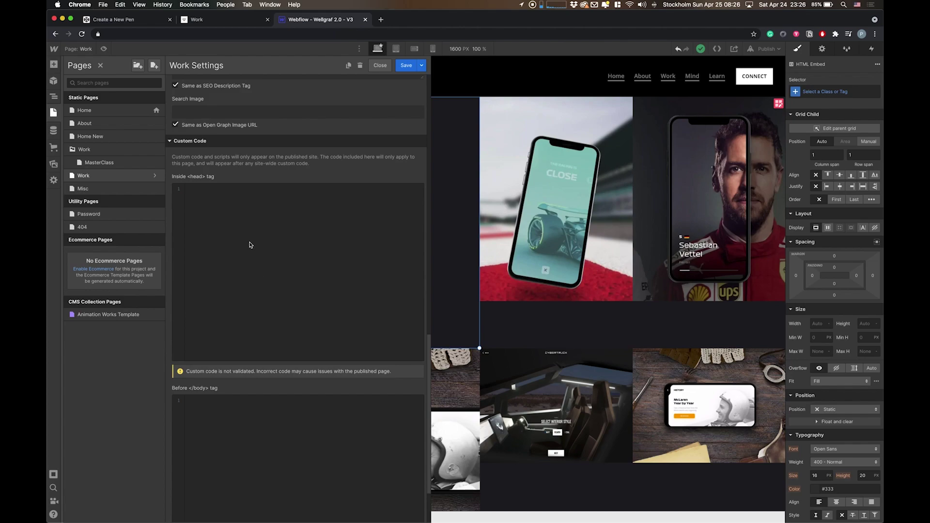
{"action": "scroll", "coordinate": [249, 245], "scroll_direction": "down", "scroll_amount": 2}
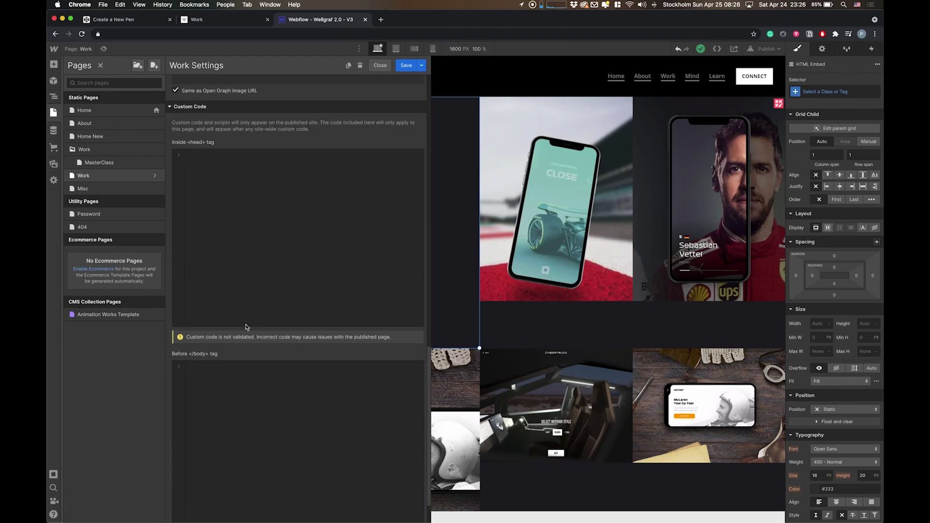
{"action": "left_click", "coordinate": [241, 386]}
{"action": "key", "text": "super+v"}
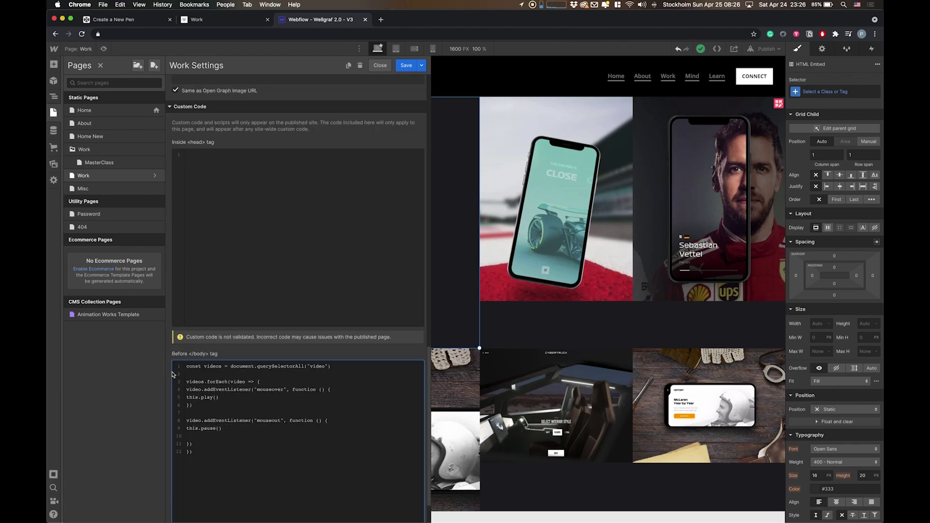
Step: Wrap the pasted script in <script> tags and save the Work page settings
{"action": "scroll", "coordinate": [173, 374], "scroll_direction": "down", "scroll_amount": 1}
{"action": "left_click", "coordinate": [187, 344]}
{"action": "key", "text": "Return"}
{"action": "type", "text": "<"}
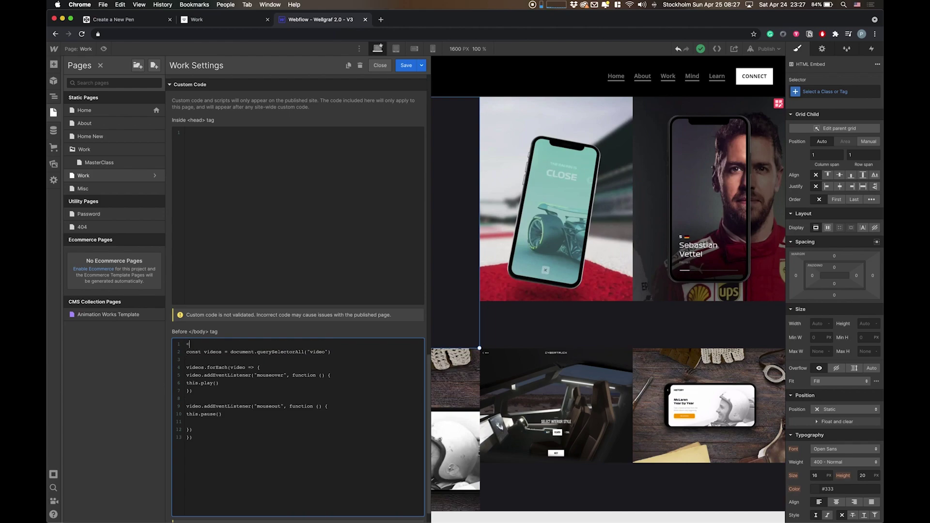
{"action": "type", "text": "script>"}
{"action": "key", "text": "Return"}
{"action": "key", "text": "Return"}
{"action": "left_click", "coordinate": [407, 65]}
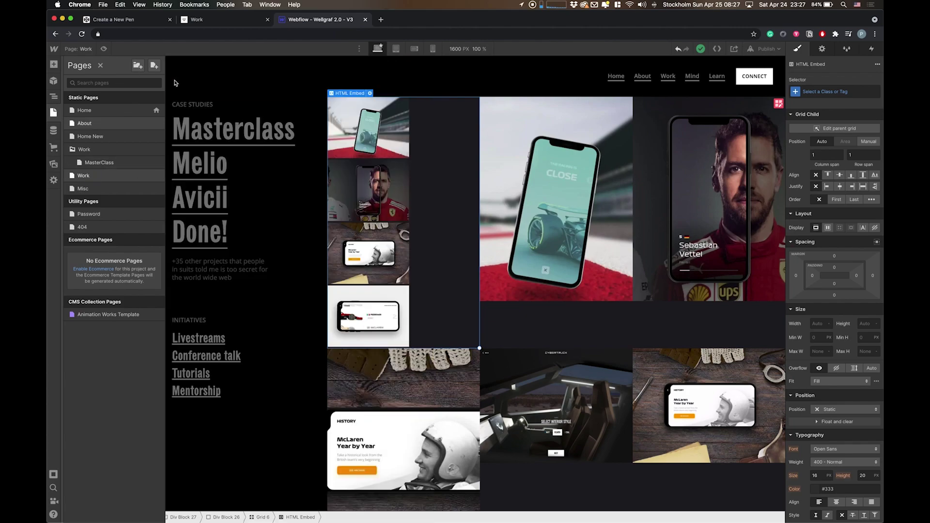
Step: Delete both Background Video items and the Animated-video from Grid 6, then open Publish options
{"action": "left_click", "coordinate": [560, 154]}
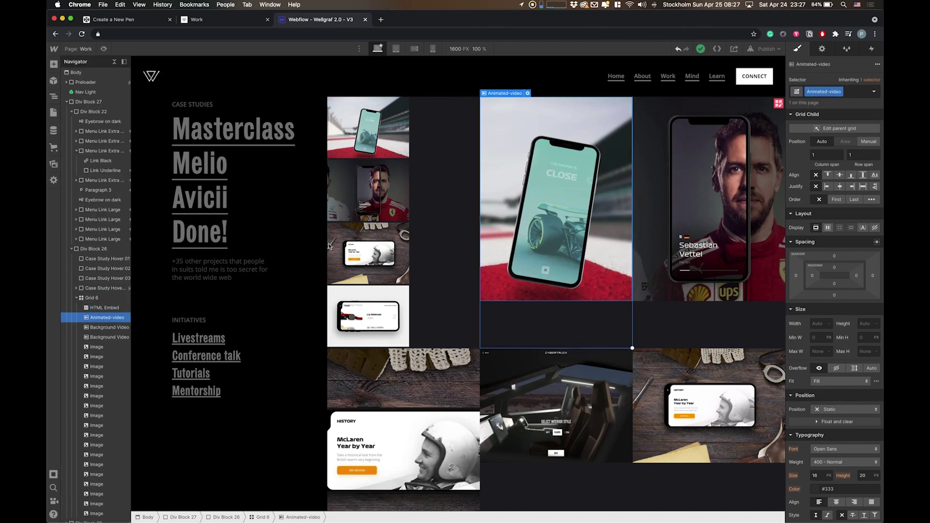
{"action": "left_click", "coordinate": [108, 328]}
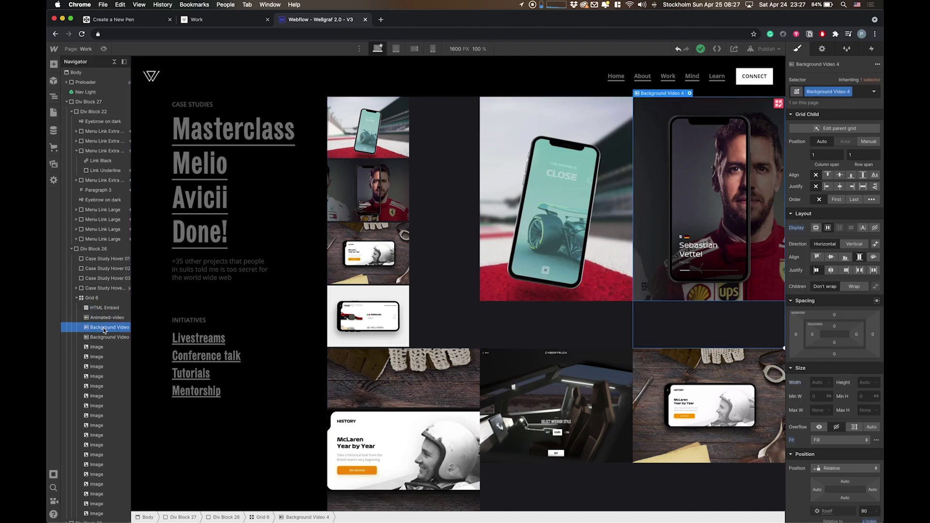
{"action": "left_click", "coordinate": [105, 337]}
{"action": "key", "text": "Delete"}
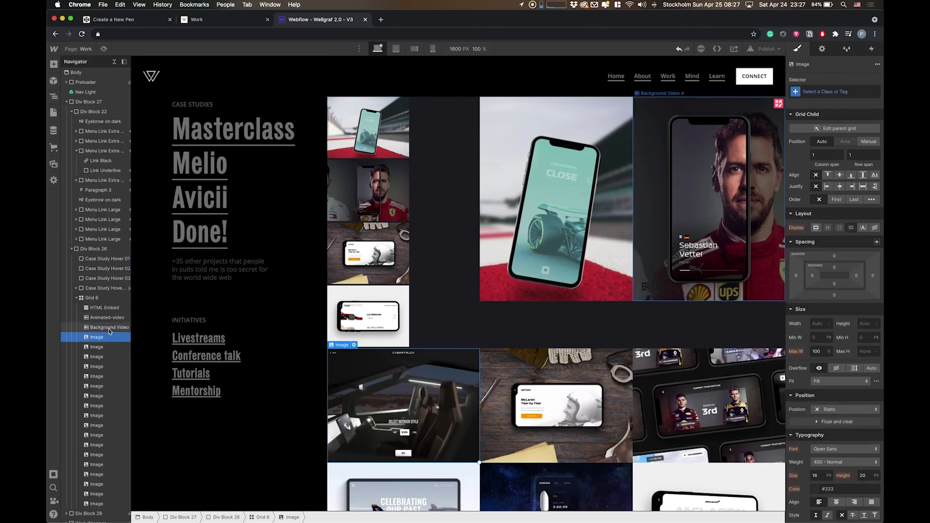
{"action": "left_click", "coordinate": [109, 327]}
{"action": "key", "text": "Delete"}
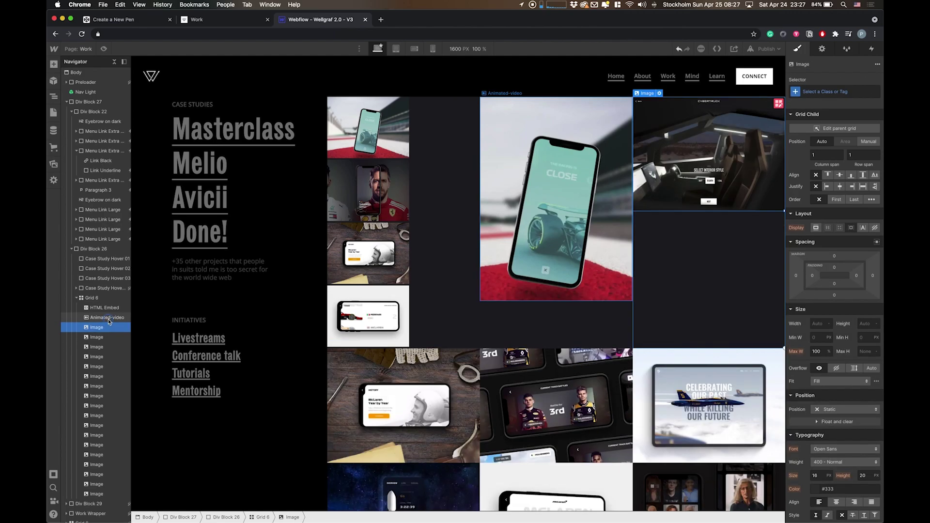
{"action": "left_click", "coordinate": [109, 318]}
{"action": "key", "text": "Delete"}
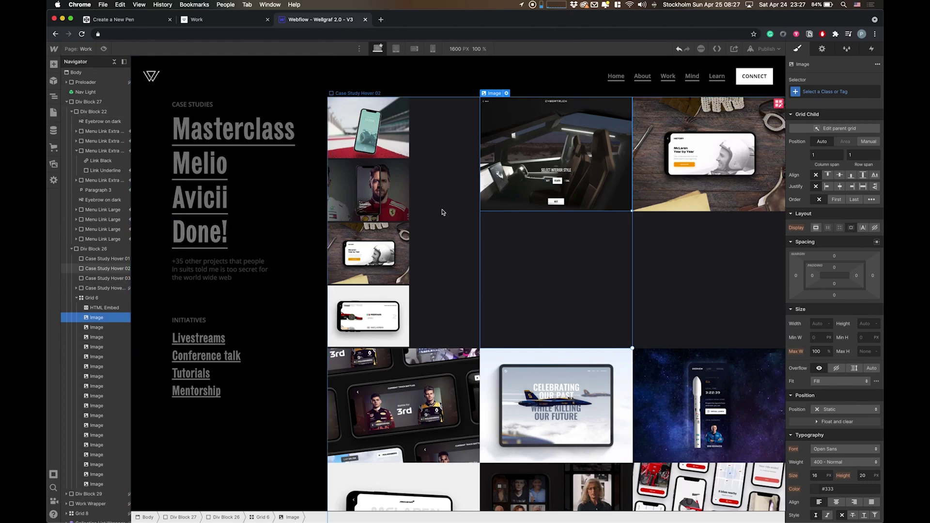
{"action": "left_click", "coordinate": [767, 52]}
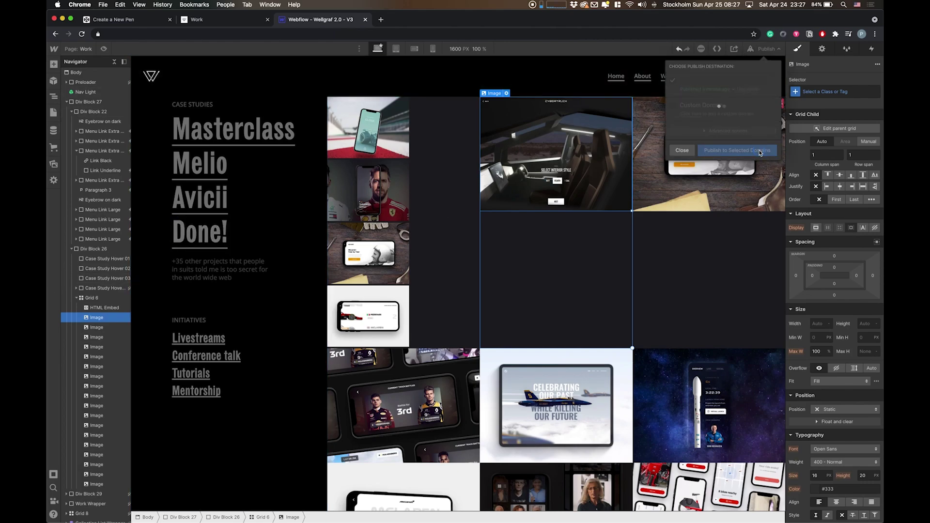
Step: Reload the live Work page and scroll down to the new video embed
{"action": "left_click", "coordinate": [220, 22]}
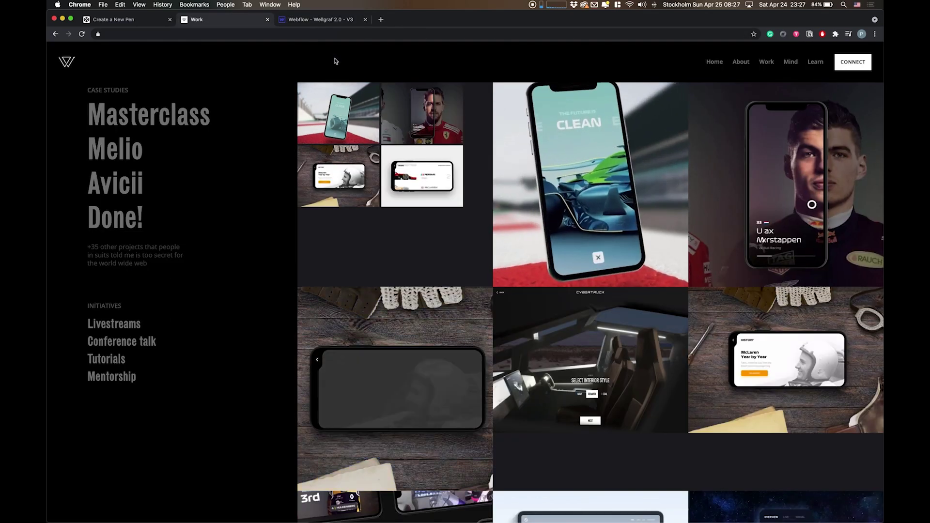
{"action": "key", "text": "super+r"}
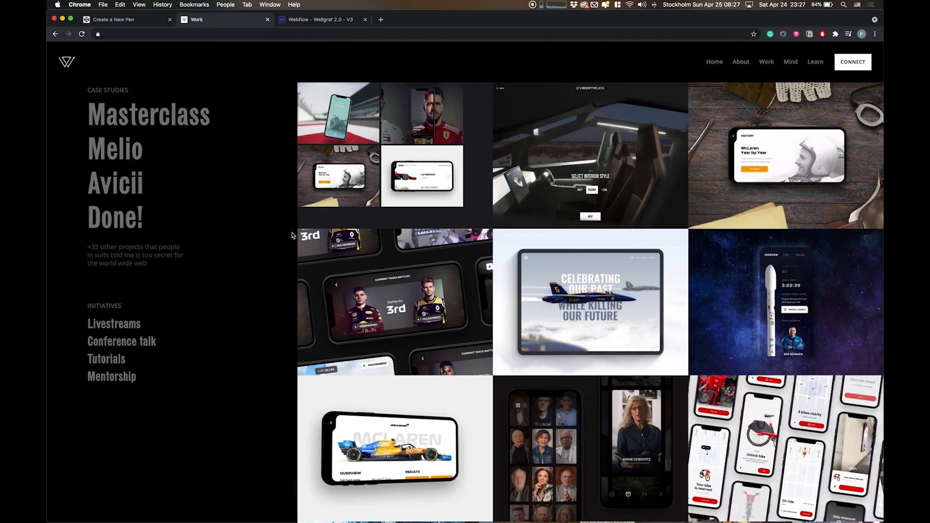
{"action": "scroll", "coordinate": [273, 162], "scroll_direction": "down", "scroll_amount": 5}
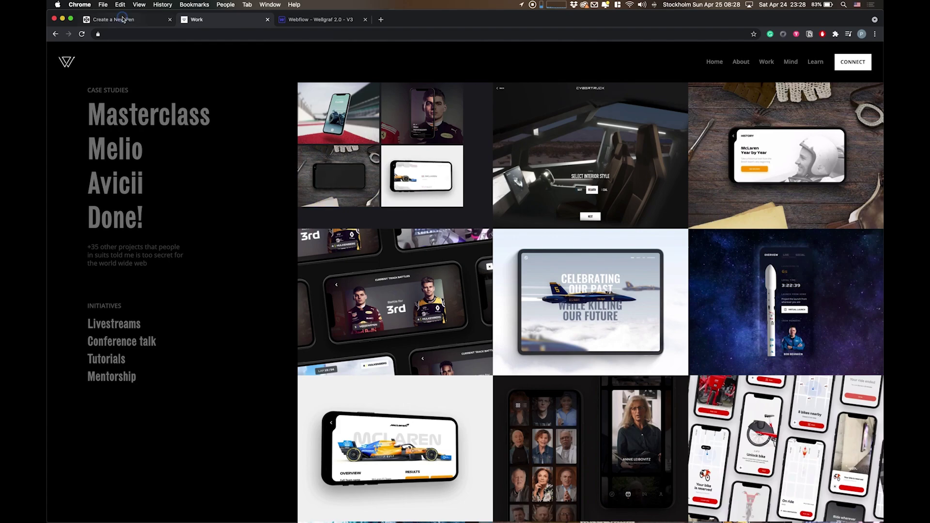
Step: Return to the CodePen pen and play a video tile on hover
{"action": "left_click", "coordinate": [155, 19]}
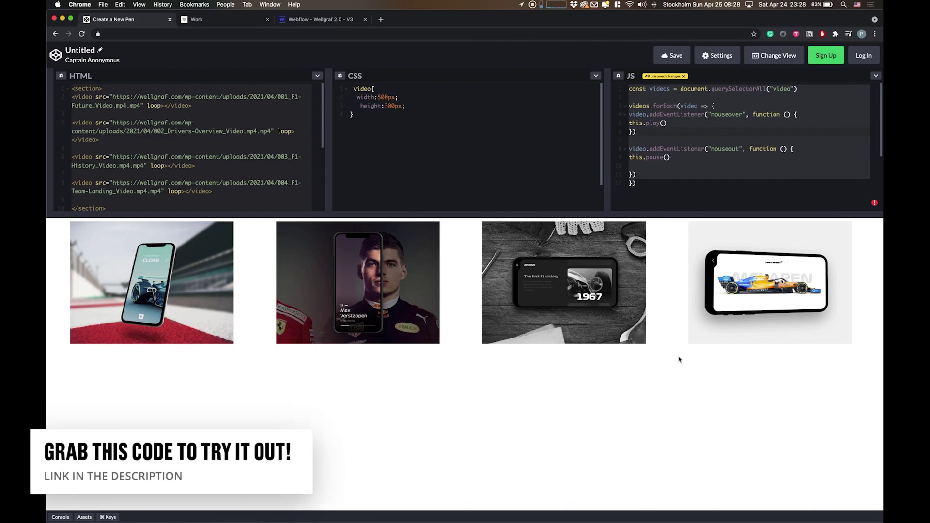
{"action": "mouse_move", "coordinate": [365, 304]}
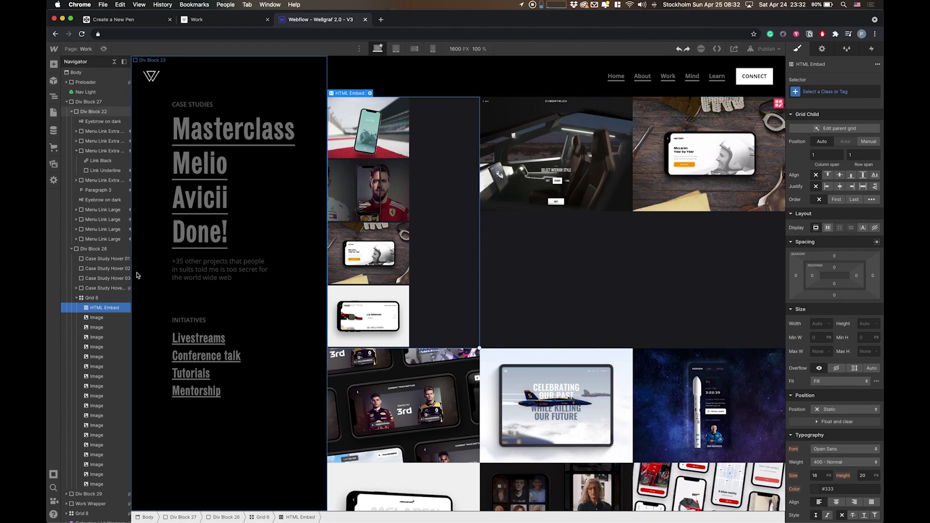
Step: Duplicate the HTML Embed into four copies with Cmd+D and select the first one
{"action": "key", "text": "super+d"}
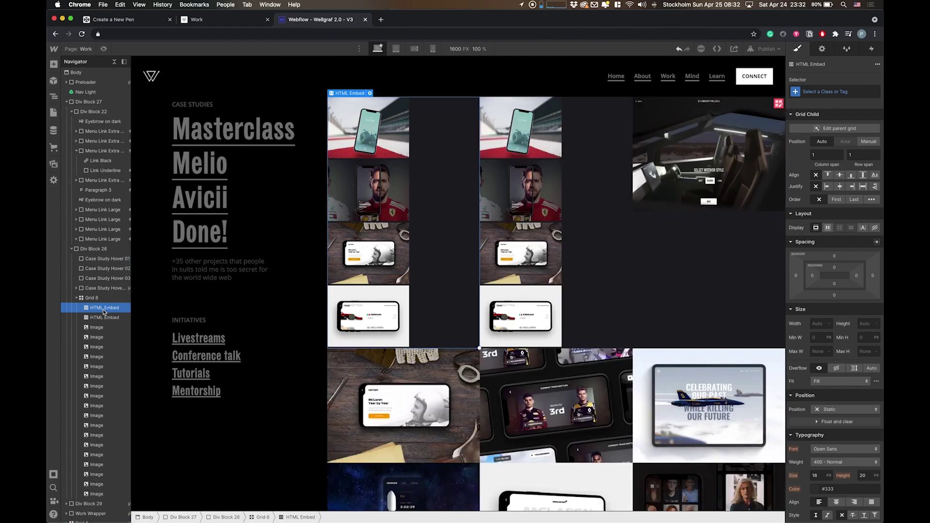
{"action": "key", "text": "super+d"}
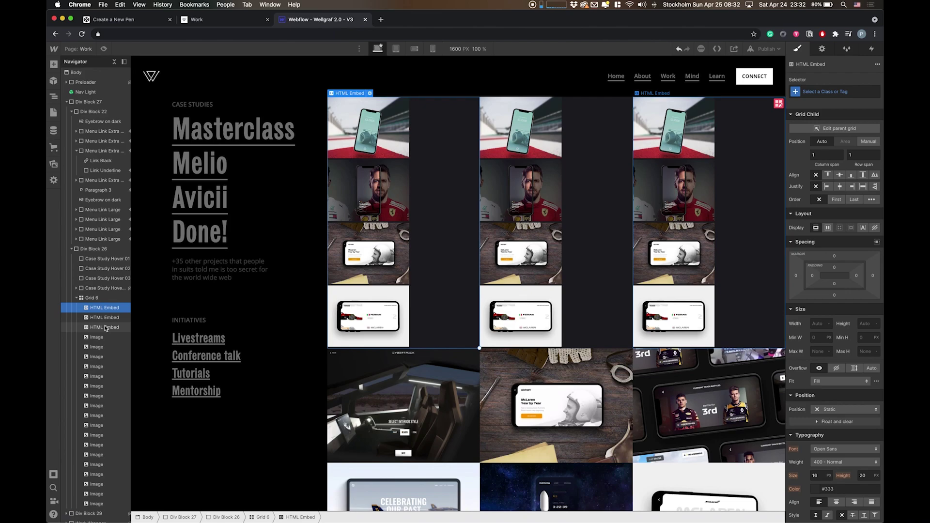
{"action": "left_click", "coordinate": [105, 327]}
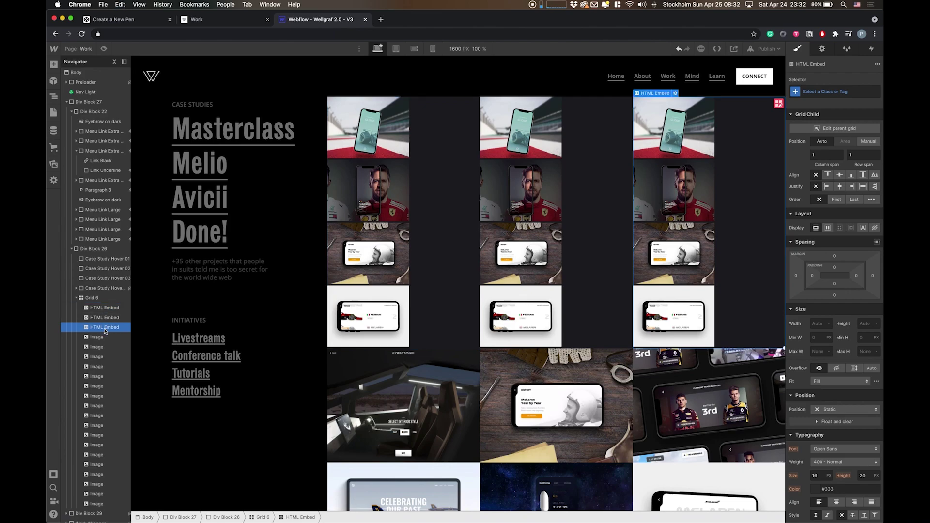
{"action": "key", "text": "super+d"}
{"action": "left_click", "coordinate": [101, 309]}
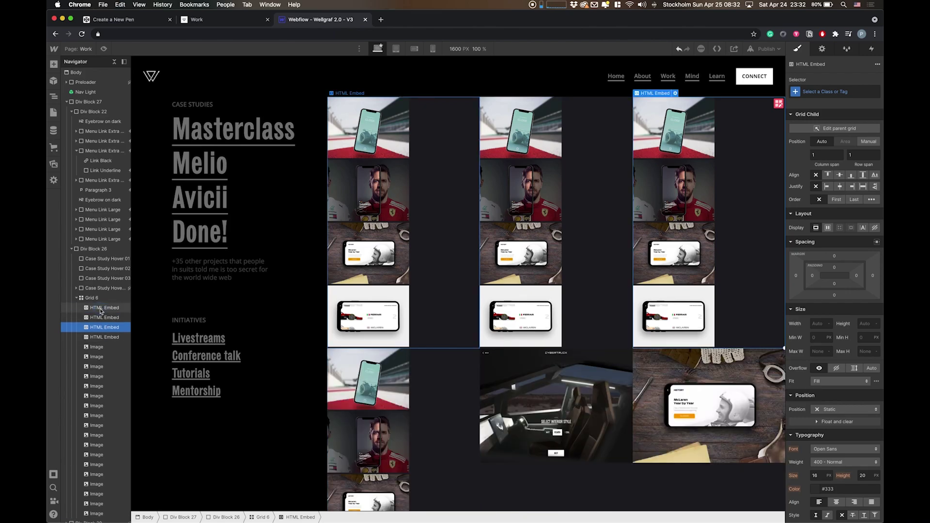
Step: Delete the 002–004 video lines, drop the height attribute and set the first video's width to 100%
{"action": "left_click", "coordinate": [370, 93]}
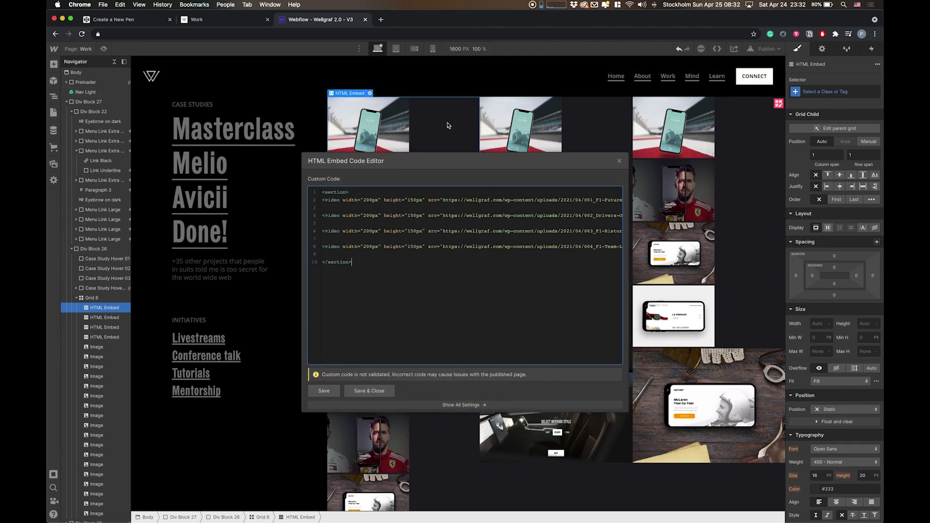
{"action": "left_click_drag", "start_coordinate": [348, 251], "coordinate": [325, 207]}
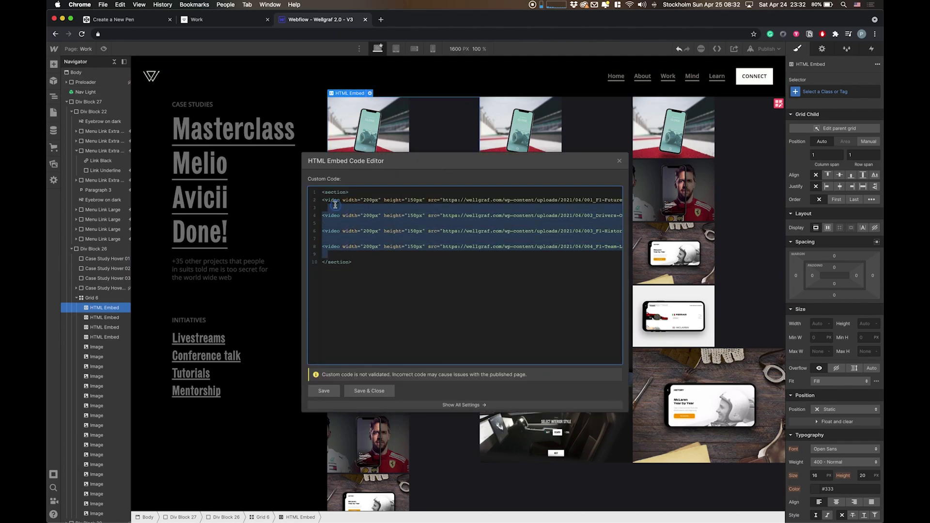
{"action": "key", "text": "BackSpace"}
{"action": "key", "text": "BackSpace"}
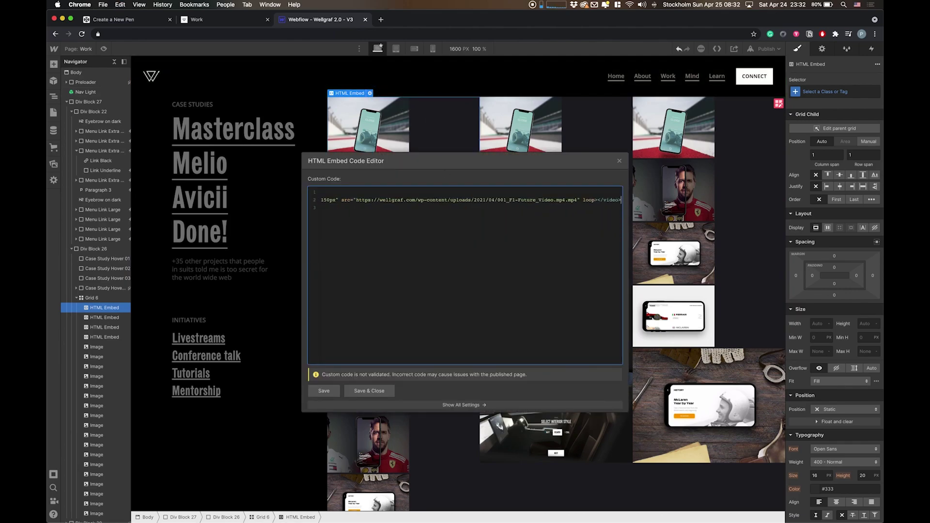
{"action": "scroll", "coordinate": [375, 199], "scroll_direction": "left", "scroll_amount": 5}
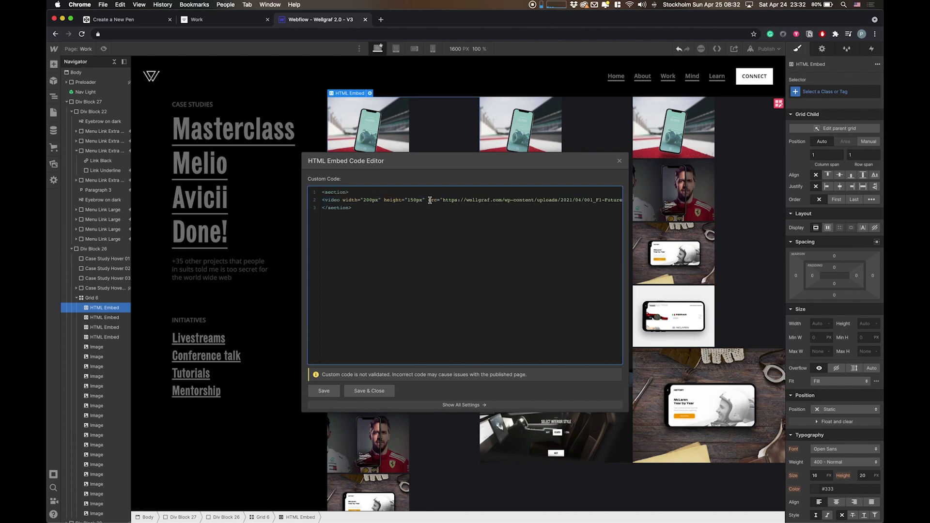
{"action": "left_click", "coordinate": [402, 200]}
{"action": "double_click", "coordinate": [403, 200]}
{"action": "key", "text": "Delete"}
{"action": "key", "text": "Delete"}
{"action": "key", "text": "Delete"}
{"action": "key", "text": "Delete"}
{"action": "key", "text": "Delete"}
{"action": "key", "text": "Delete"}
{"action": "key", "text": "Delete"}
{"action": "key", "text": "Delete"}
{"action": "key", "text": "Delete"}
{"action": "key", "text": "Delete"}
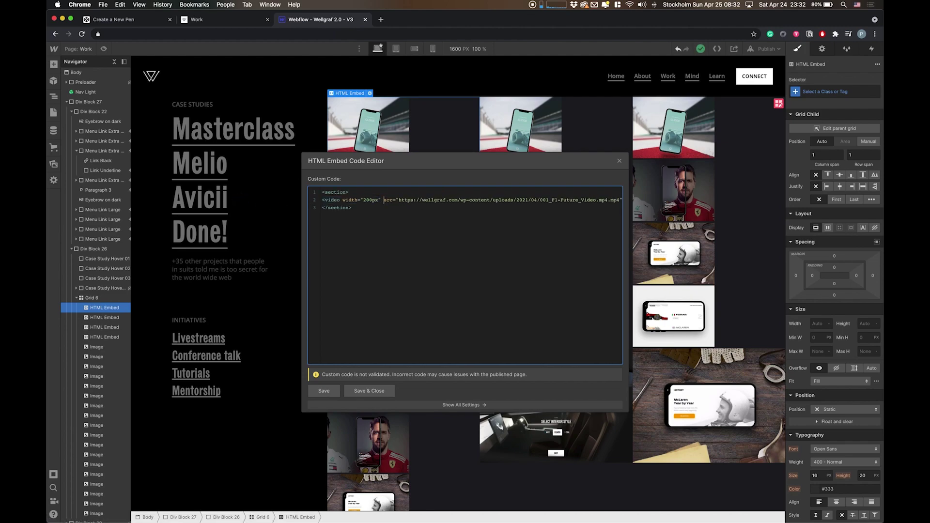
{"action": "double_click", "coordinate": [365, 199]}
{"action": "type", "text": "2"}
{"action": "type", "text": "00%"}
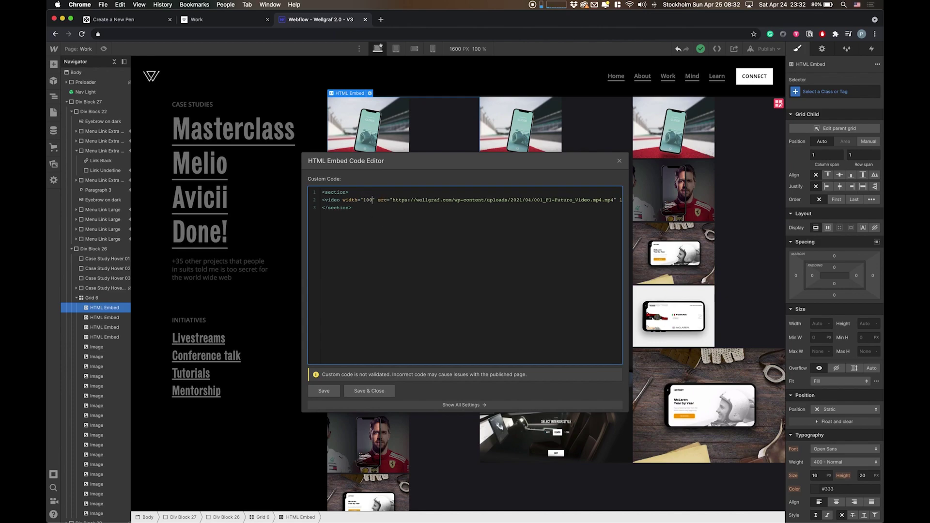
{"action": "left_click", "coordinate": [369, 391]}
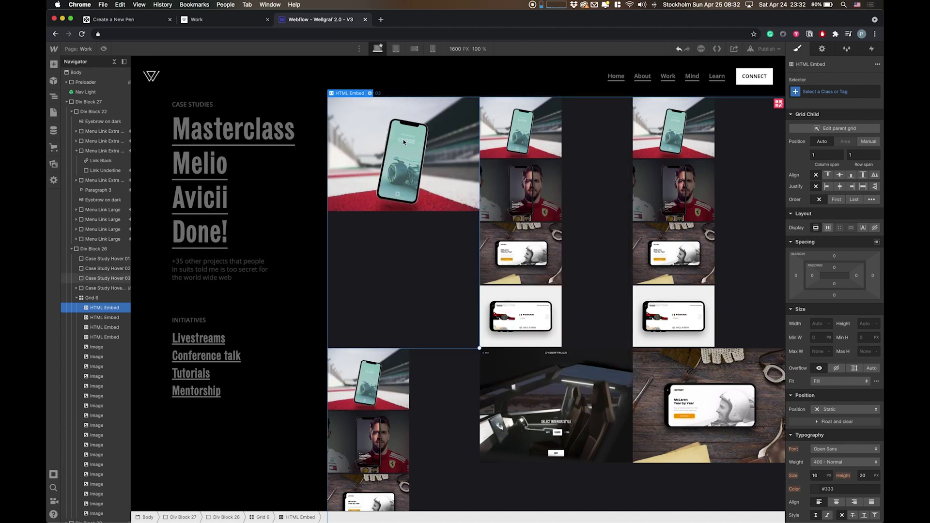
Step: In the second embed's code, delete every video tag except Drivers Overview
{"action": "left_click", "coordinate": [98, 319]}
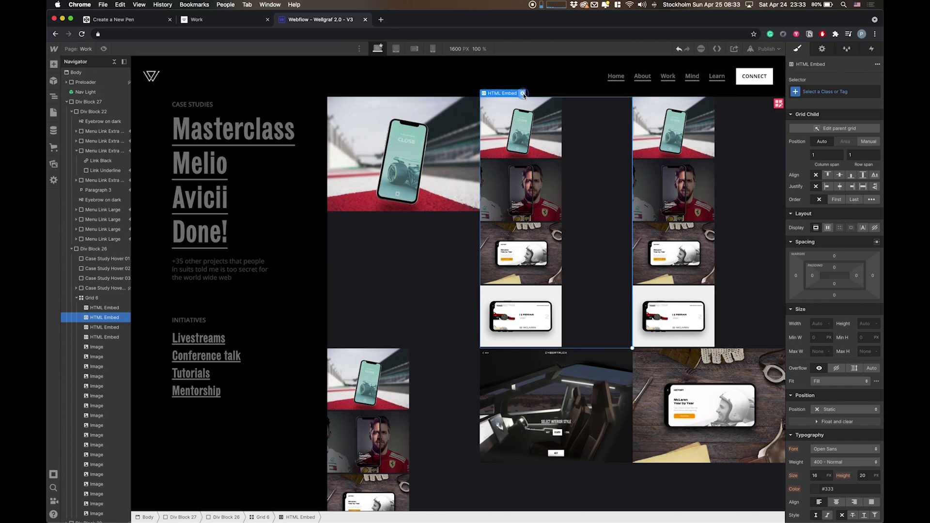
{"action": "left_click", "coordinate": [522, 93]}
{"action": "left_click_drag", "start_coordinate": [357, 262], "coordinate": [322, 223]}
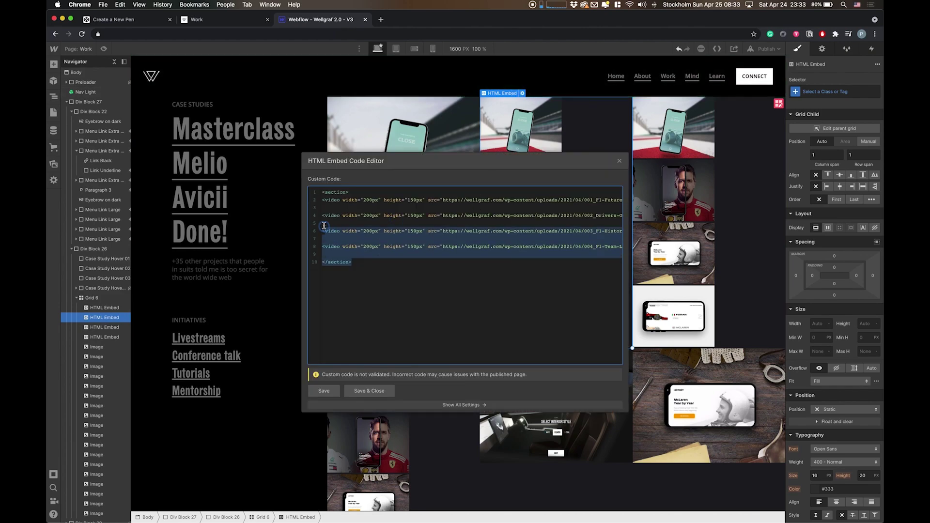
{"action": "key", "text": "BackSpace"}
{"action": "triple_click", "coordinate": [321, 201]}
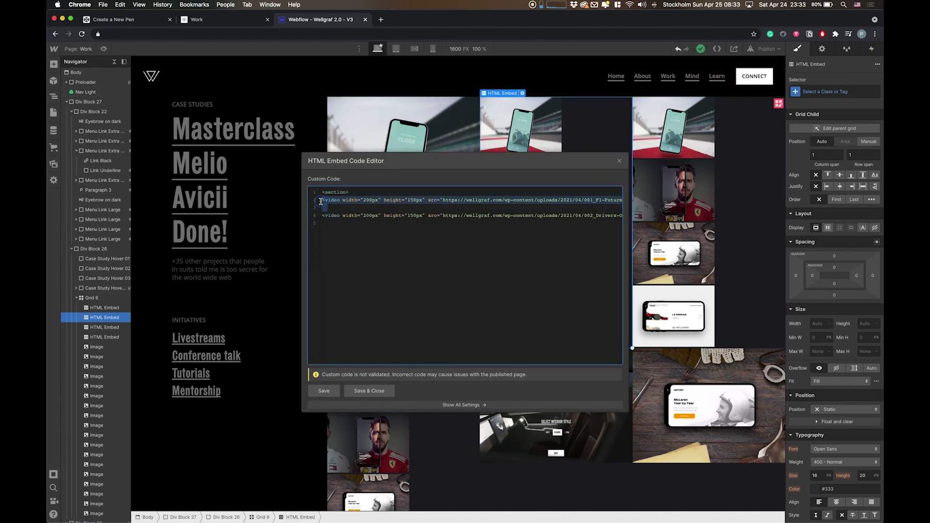
{"action": "key", "text": "BackSpace"}
{"action": "key", "text": "BackSpace"}
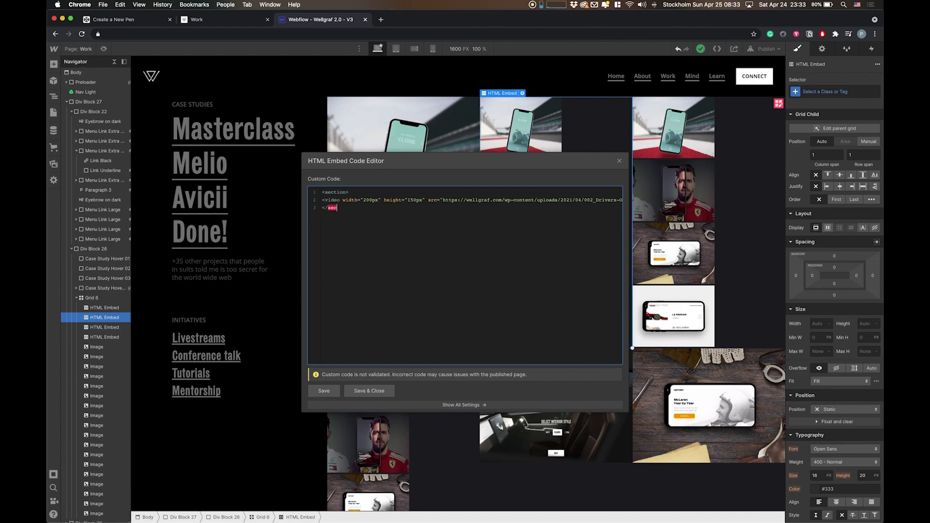
{"action": "type", "text": "tion>"}
Step: Remove the height="150px" attribute and change the video width from 200px to 100%
{"action": "left_click_drag", "start_coordinate": [381, 200], "coordinate": [427, 199]}
{"action": "key", "text": "BackSpace"}
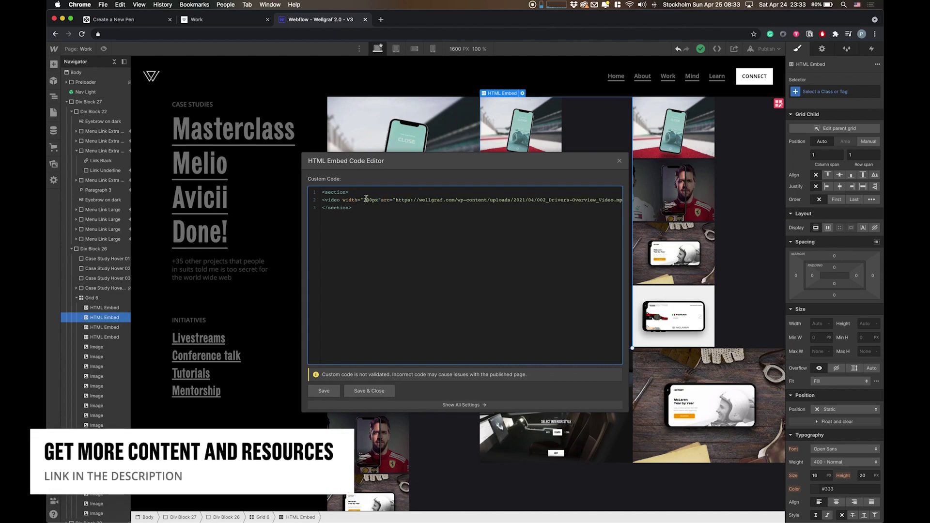
{"action": "left_click_drag", "start_coordinate": [363, 199], "coordinate": [376, 200]}
{"action": "type", "text": "100%"}
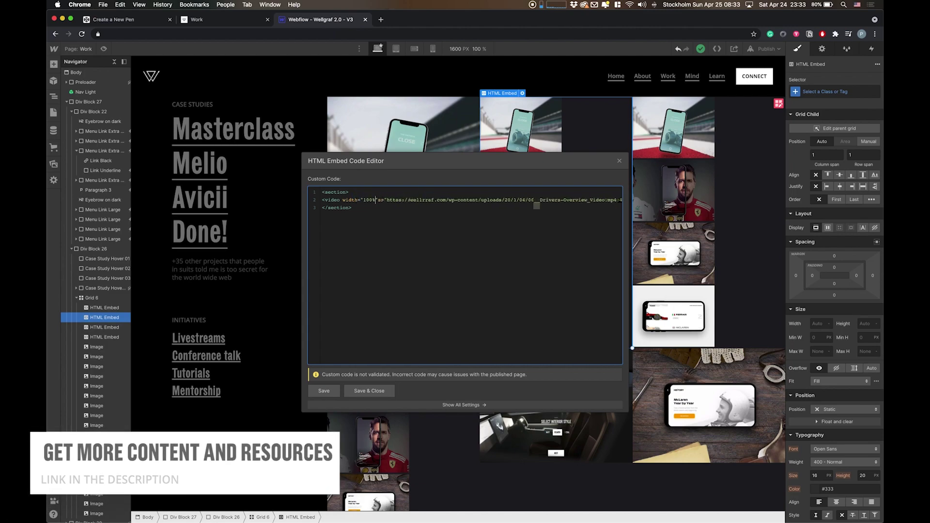
Step: Paste the old video tags below and pull the F1 History URL onto its own line
{"action": "left_click", "coordinate": [397, 223]}
{"action": "key", "text": "cmd+v"}
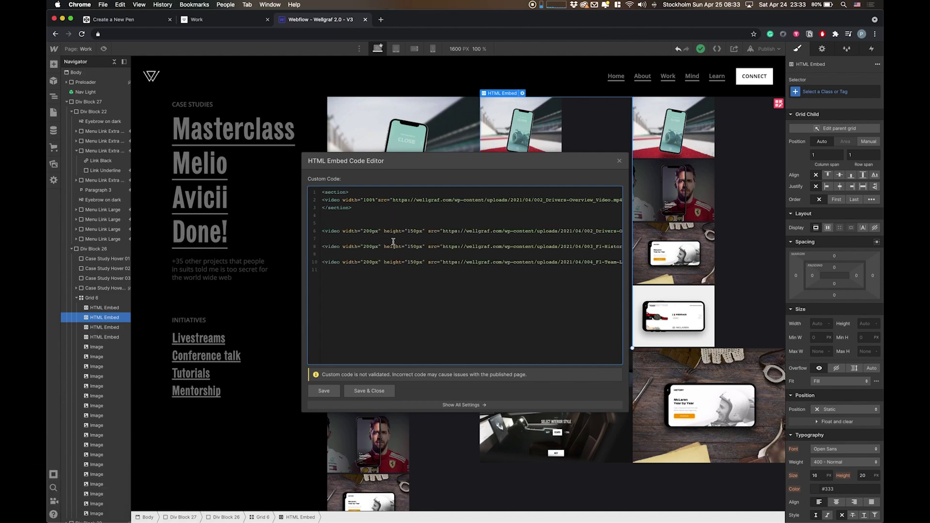
{"action": "left_click", "coordinate": [395, 246]}
{"action": "left_click_drag", "start_coordinate": [444, 247], "coordinate": [360, 253]}
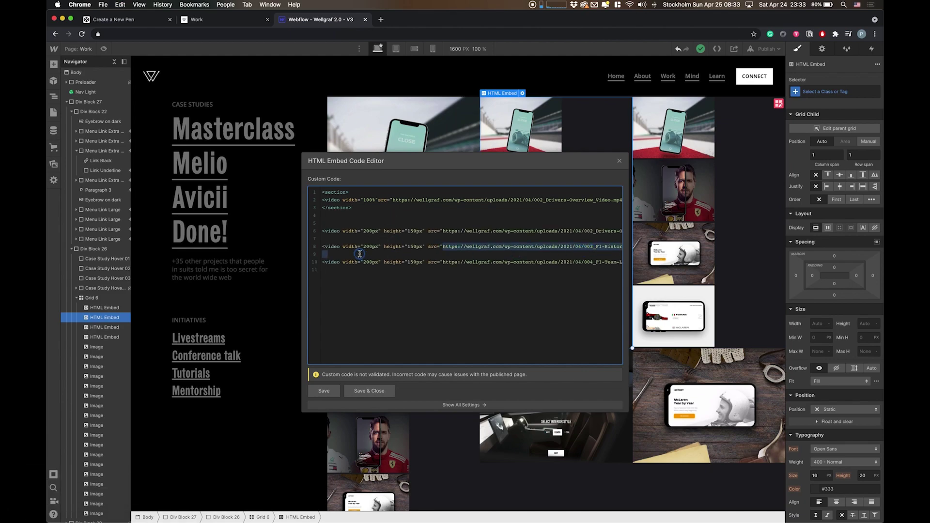
{"action": "key", "text": "cmd+c"}
{"action": "left_click", "coordinate": [344, 224]}
{"action": "key", "text": "Return"}
{"action": "key", "text": "Return"}
{"action": "key", "text": "cmd+v"}
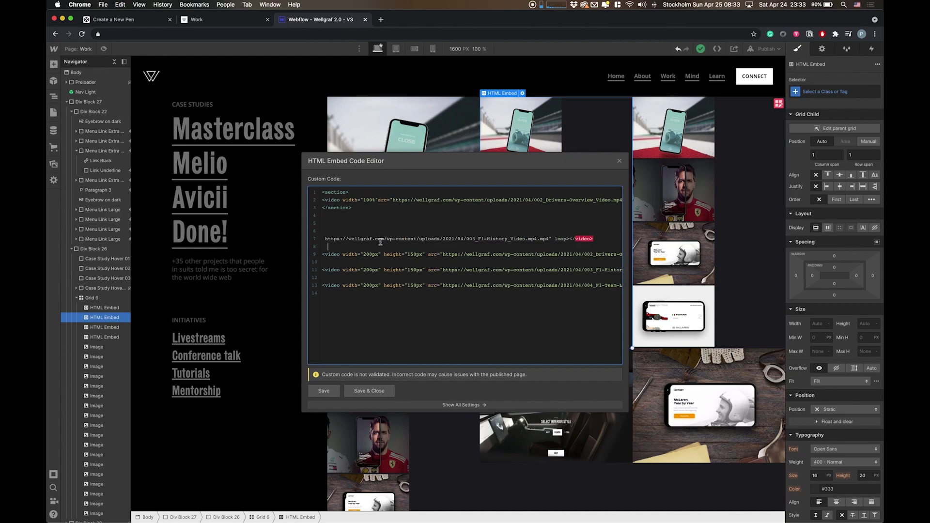
{"action": "left_click_drag", "start_coordinate": [600, 239], "coordinate": [552, 239]}
{"action": "key", "text": "BackSpace"}
Step: Add the F1 Team Landing URL on a line below the F1 History URL
{"action": "left_click_drag", "start_coordinate": [442, 285], "coordinate": [622, 285]}
{"action": "left_click", "coordinate": [516, 232]}
{"action": "key", "text": "Return"}
{"action": "key", "text": "super+v"}
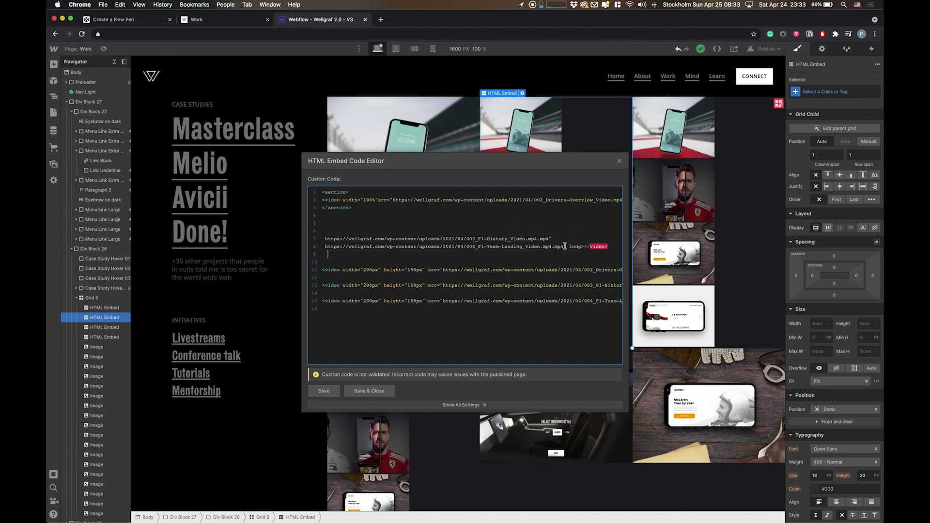
{"action": "left_click_drag", "start_coordinate": [565, 246], "coordinate": [622, 246]}
{"action": "key", "text": "BackSpace"}
Step: Delete the leftover video tags, copy the code, remove the spare URL lines, and save
{"action": "left_click_drag", "start_coordinate": [519, 264], "coordinate": [560, 322]}
{"action": "key", "text": "BackSpace"}
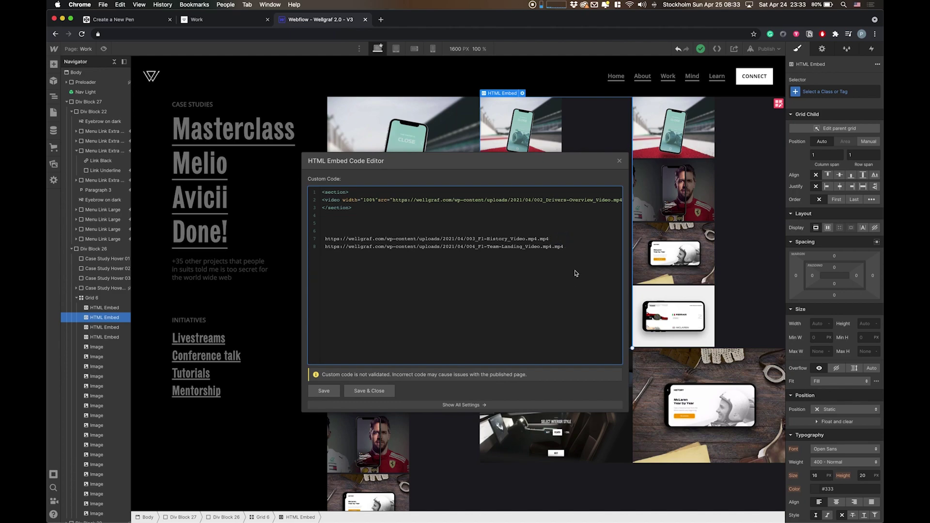
{"action": "left_click_drag", "start_coordinate": [572, 247], "coordinate": [567, 339]}
{"action": "key", "text": "BackSpace"}
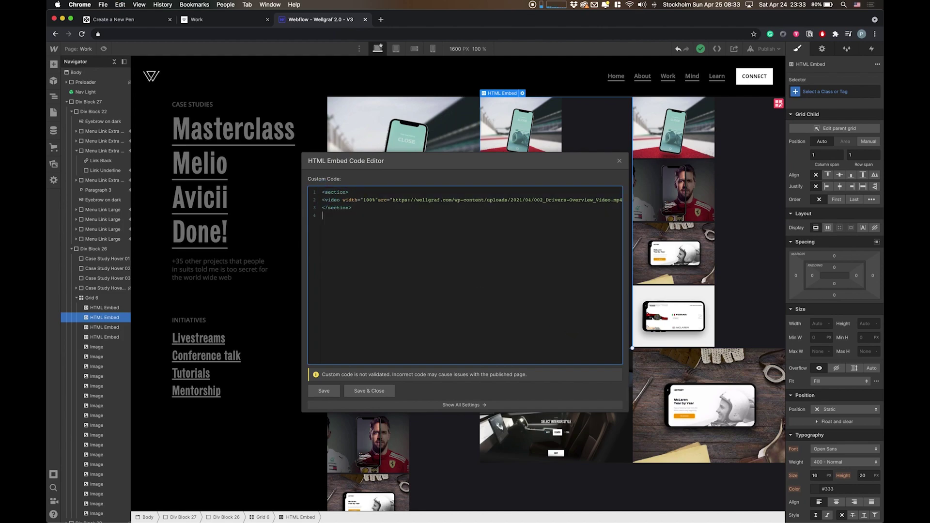
{"action": "left_click", "coordinate": [390, 394]}
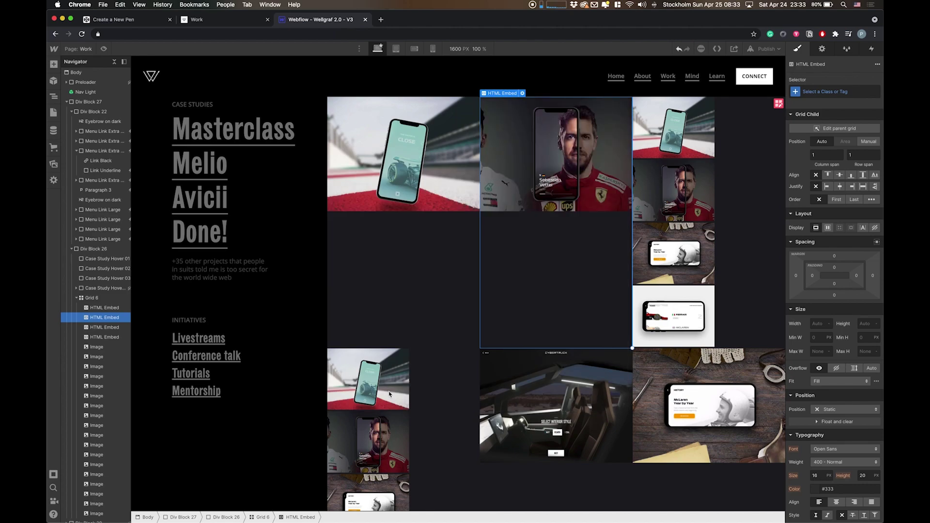
Step: Paste the copied code into the third embed and point its source at the F1 History URL
{"action": "left_click", "coordinate": [662, 190]}
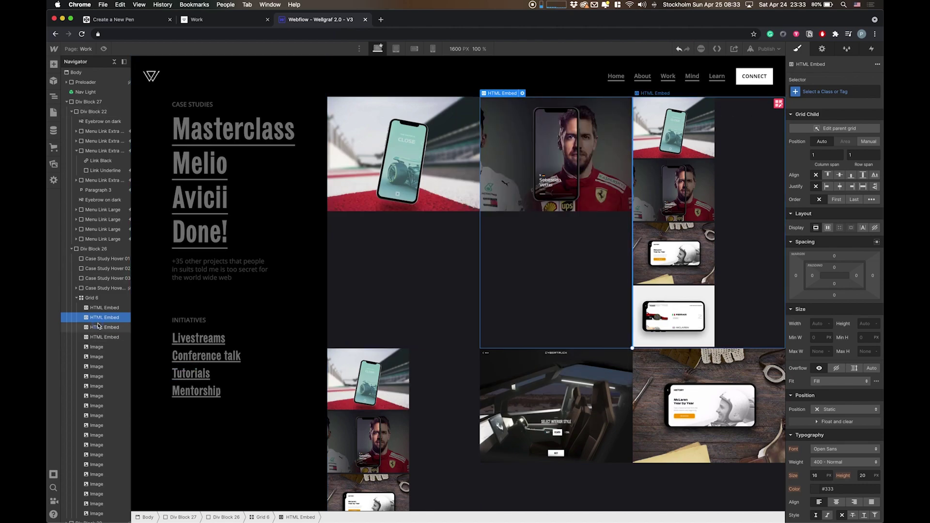
{"action": "double_click", "coordinate": [671, 102]}
{"action": "key", "text": "super+a"}
{"action": "key", "text": "Right"}
{"action": "left_click", "coordinate": [378, 238]}
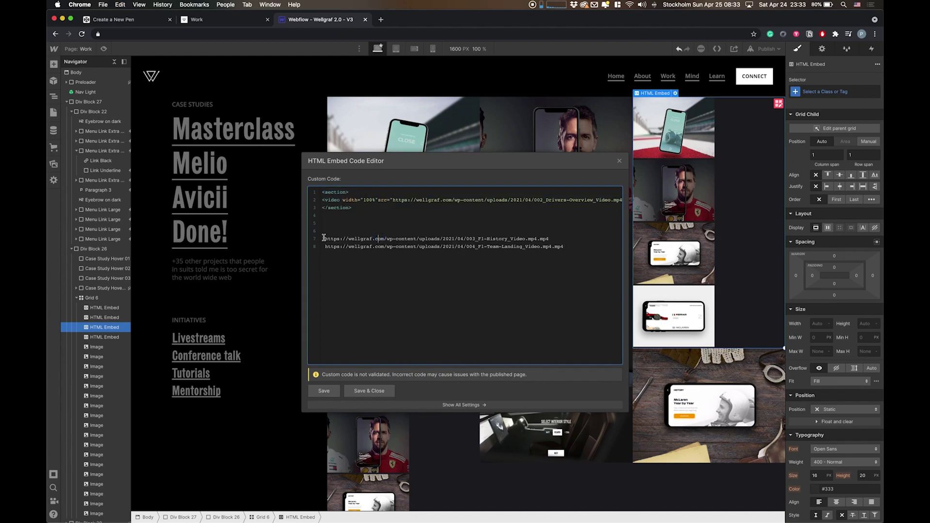
{"action": "left_click_drag", "start_coordinate": [324, 238], "coordinate": [574, 237]}
{"action": "key", "text": "BackSpace"}
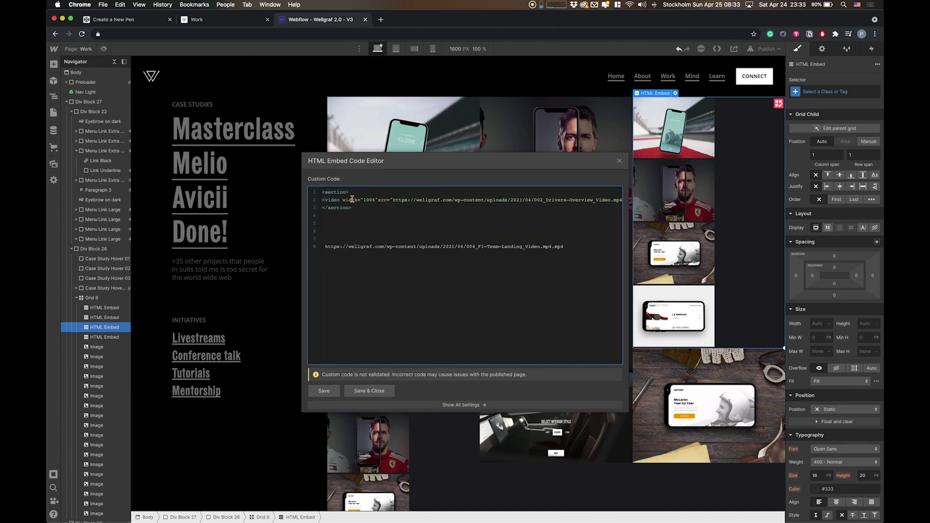
{"action": "left_click_drag", "start_coordinate": [394, 201], "coordinate": [601, 200]}
{"action": "key", "text": "super+v"}
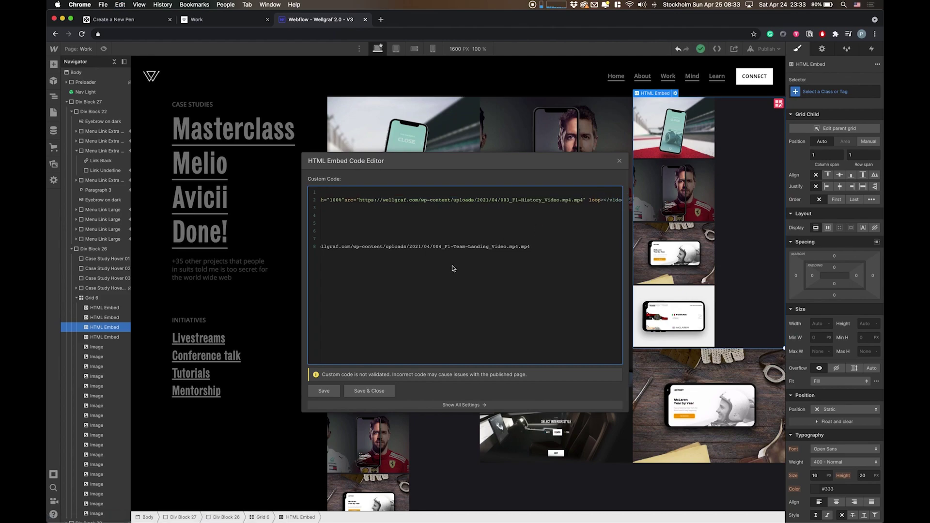
Step: Delete the leftover URL lines and save the third embed
{"action": "left_click_drag", "start_coordinate": [553, 248], "coordinate": [289, 165]}
{"action": "left_click", "coordinate": [358, 226]}
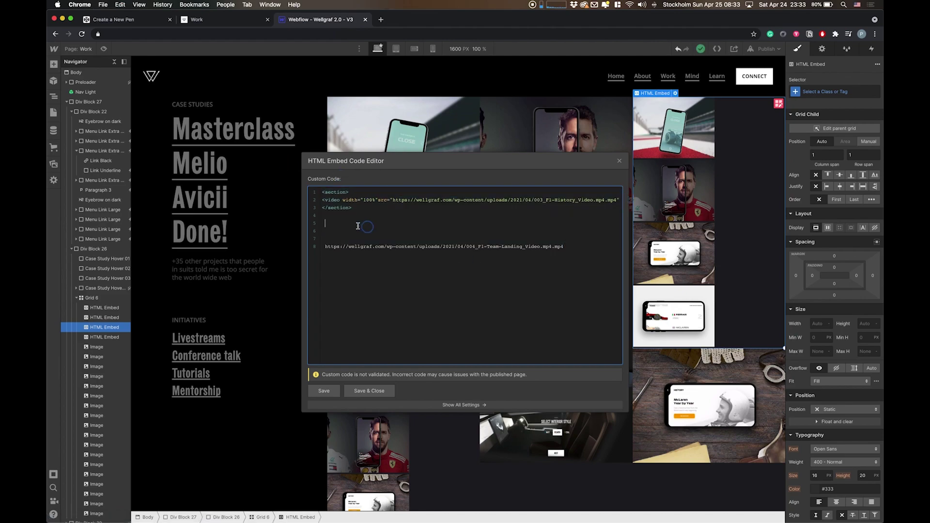
{"action": "left_click_drag", "start_coordinate": [339, 215], "coordinate": [567, 310]}
{"action": "key", "text": "BackSpace"}
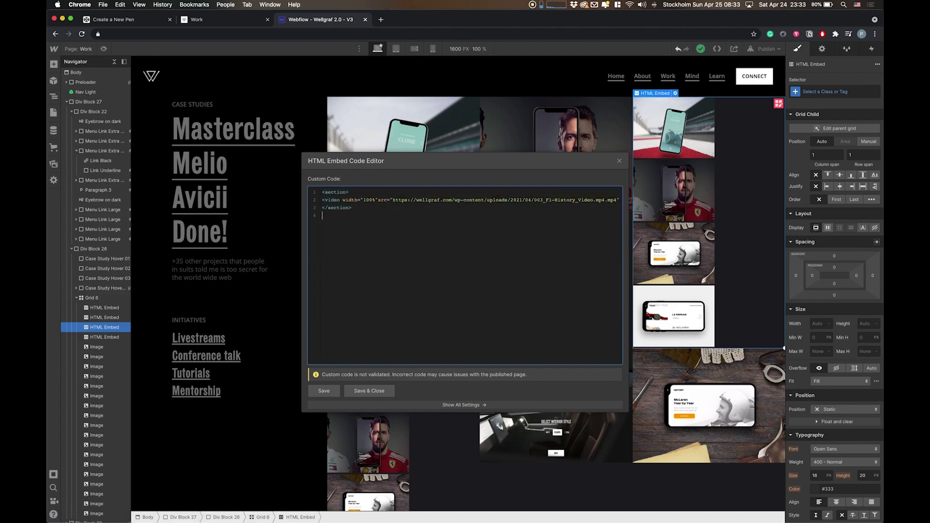
{"action": "left_click", "coordinate": [369, 391]}
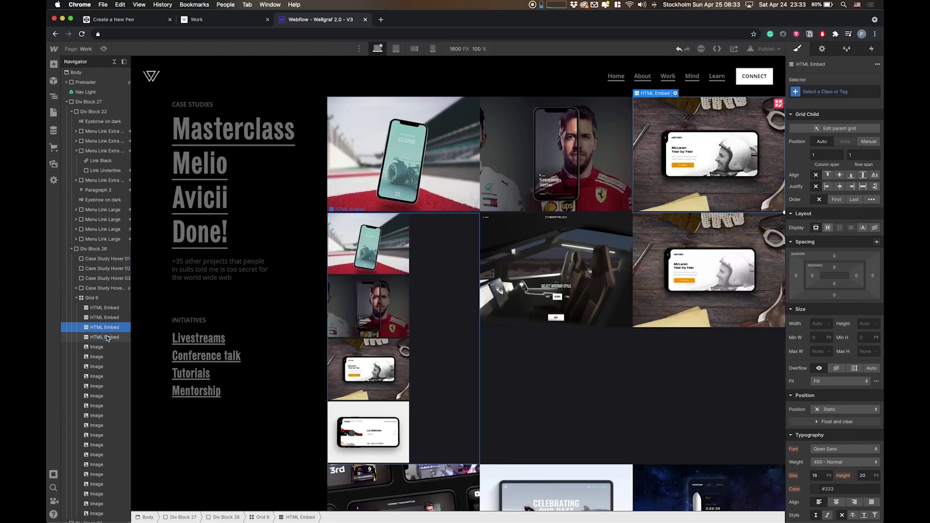
{"action": "left_click", "coordinate": [105, 337]}
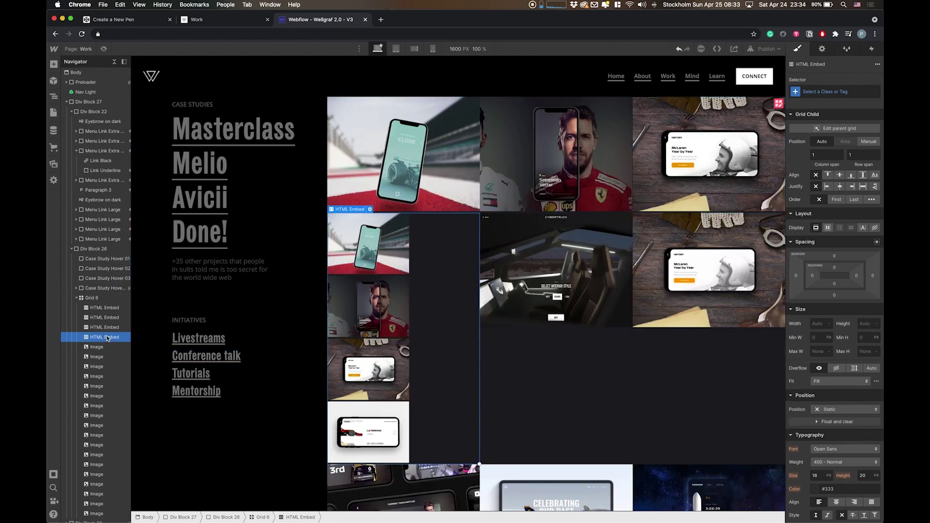
Step: Replace the fourth embed's code, swap its source to the 004_F1-Team-Landing URL, and save
{"action": "left_click", "coordinate": [369, 209]}
{"action": "key", "text": "ctrl+a"}
{"action": "key", "text": "ctrl+v"}
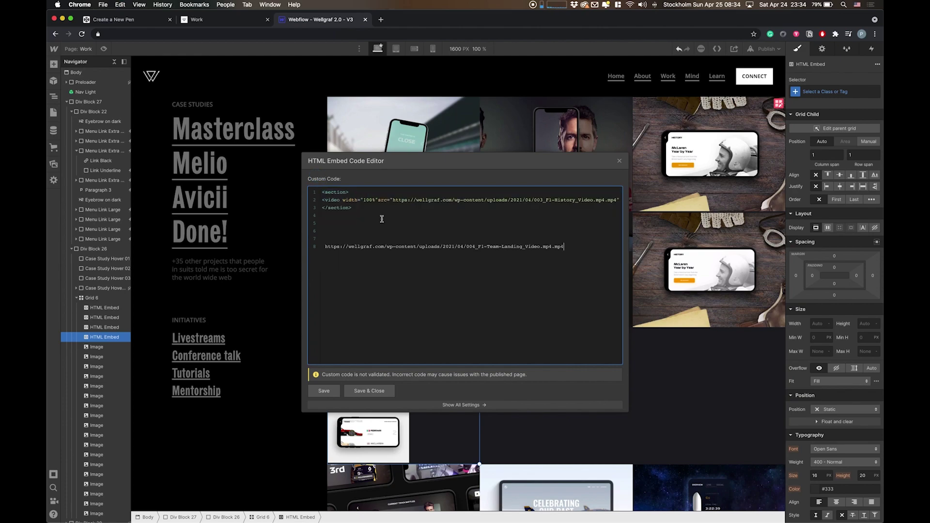
{"action": "left_click_drag", "start_coordinate": [325, 246], "coordinate": [579, 247]}
{"action": "key", "text": "BackSpace"}
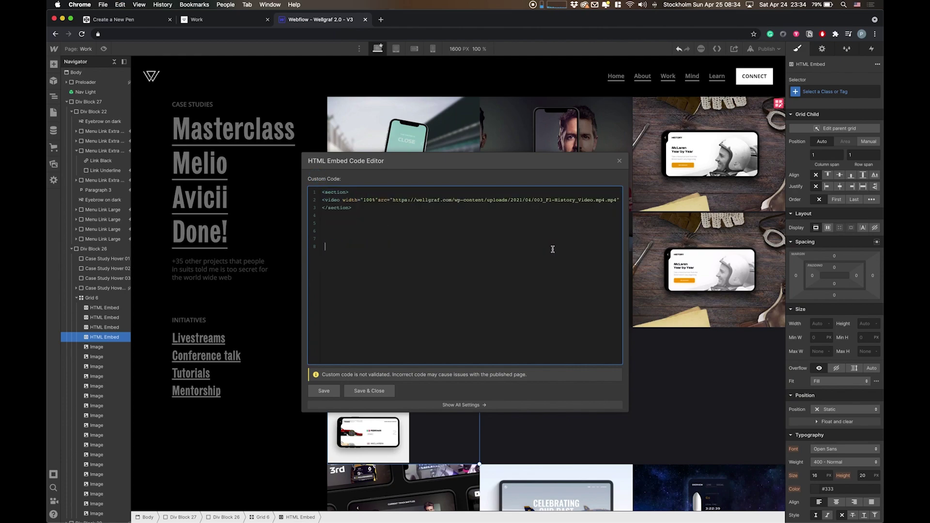
{"action": "left_click_drag", "start_coordinate": [394, 199], "coordinate": [617, 200]}
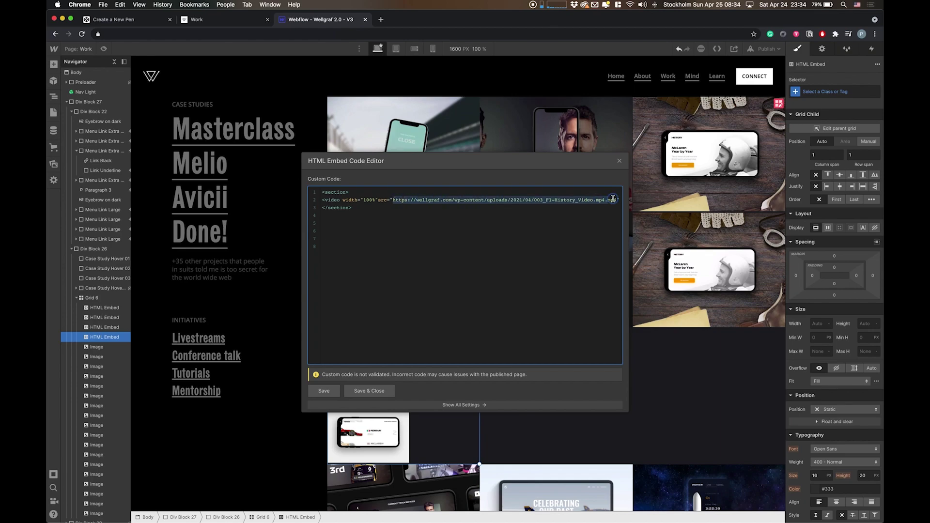
{"action": "key", "text": "super+v"}
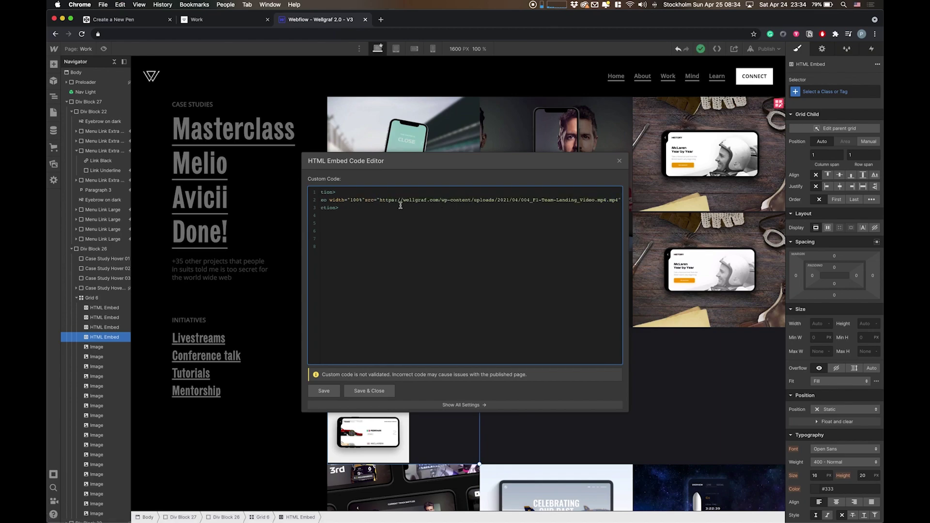
{"action": "left_click_drag", "start_coordinate": [339, 223], "coordinate": [555, 363]}
{"action": "key", "text": "BackSpace"}
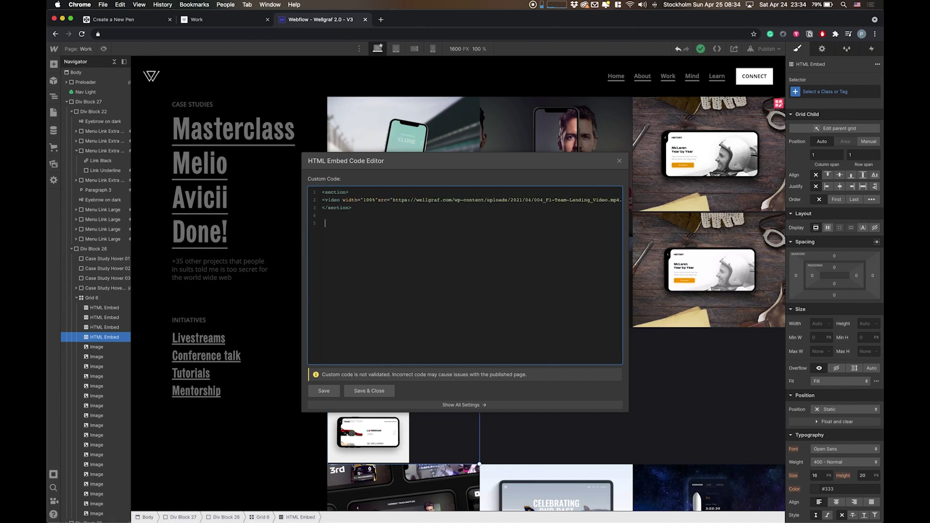
{"action": "left_click", "coordinate": [369, 391]}
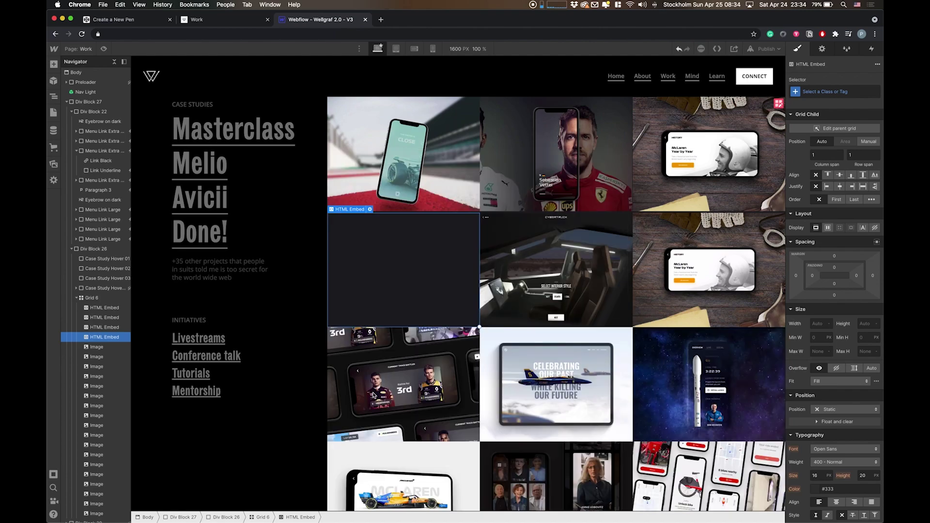
Step: Delete all the static image items from Grid 6
{"action": "left_click", "coordinate": [99, 308]}
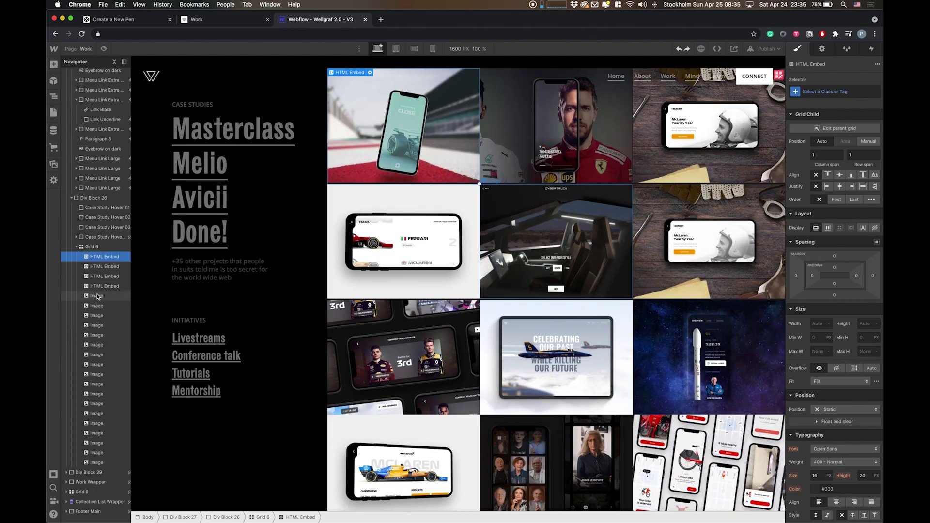
{"action": "left_click_drag", "start_coordinate": [97, 295], "coordinate": [102, 306]}
{"action": "key", "text": "Delete"}
{"action": "key", "text": "Delete"}
{"action": "key", "text": "Delete"}
{"action": "key", "text": "Delete"}
{"action": "key", "text": "Delete"}
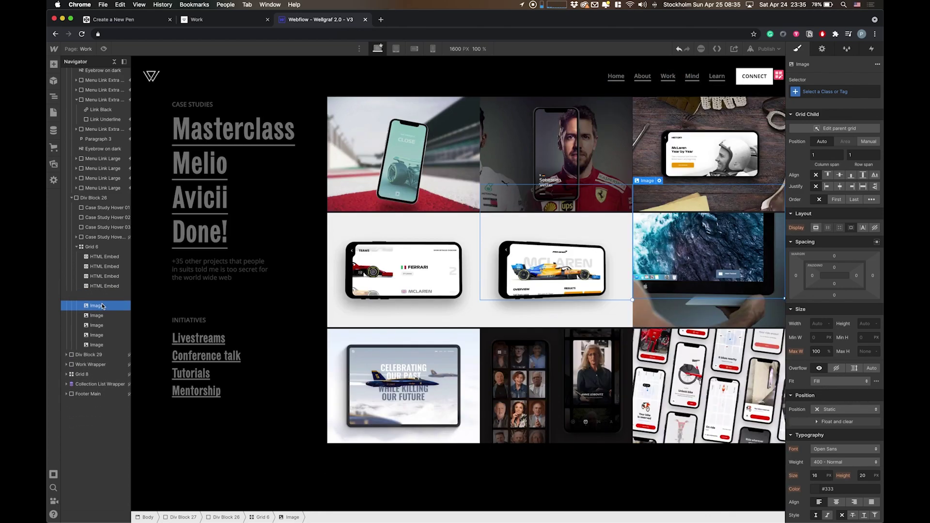
{"action": "key", "text": "Delete"}
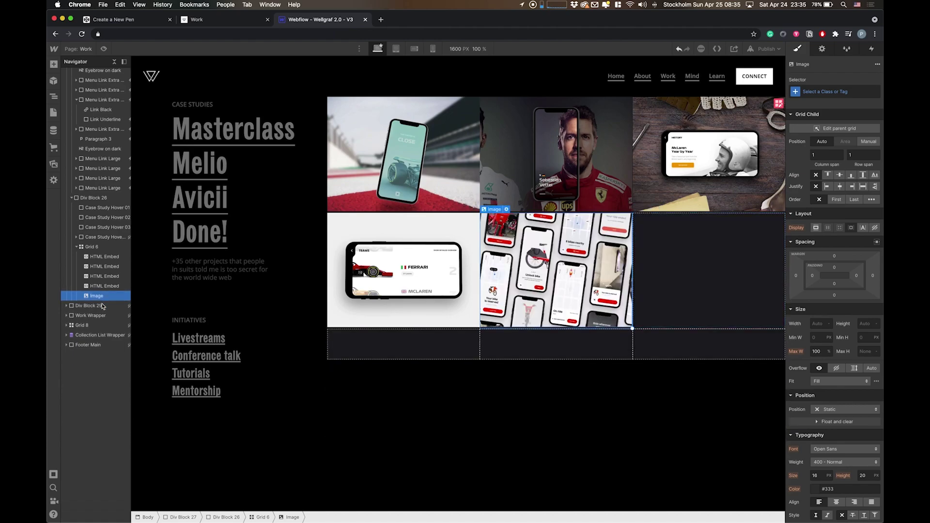
{"action": "key", "text": "Delete"}
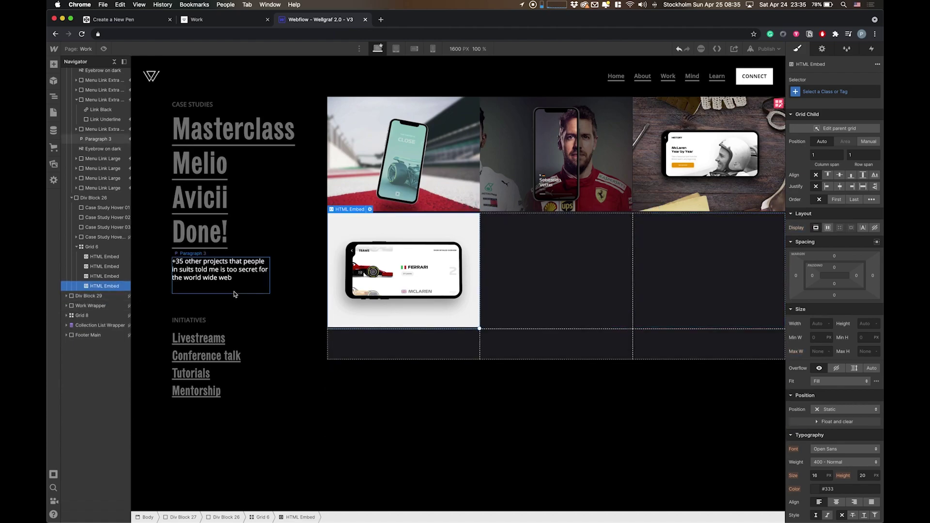
Step: Paste copies of the first, second and fourth video embeds into Grid 6
{"action": "left_click", "coordinate": [103, 254]}
{"action": "left_click", "coordinate": [92, 247]}
{"action": "key", "text": "ctrl+v"}
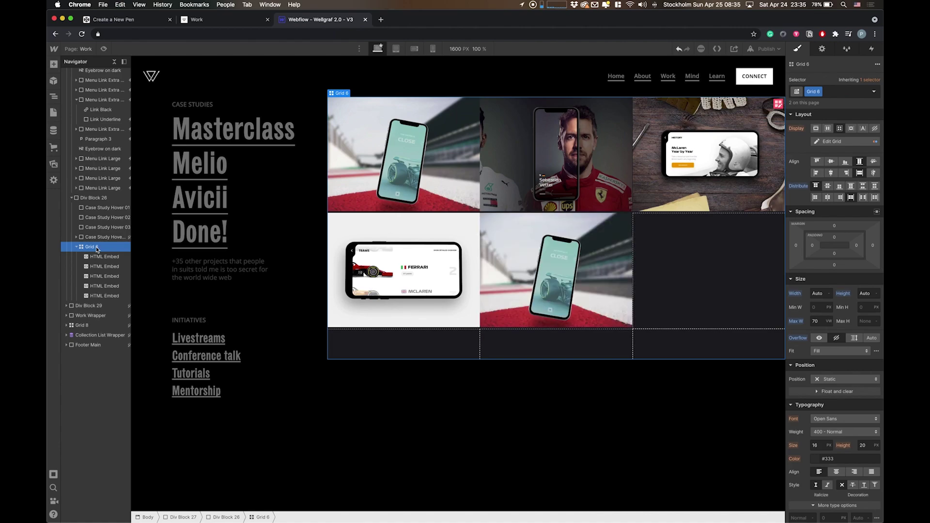
{"action": "left_click", "coordinate": [102, 266]}
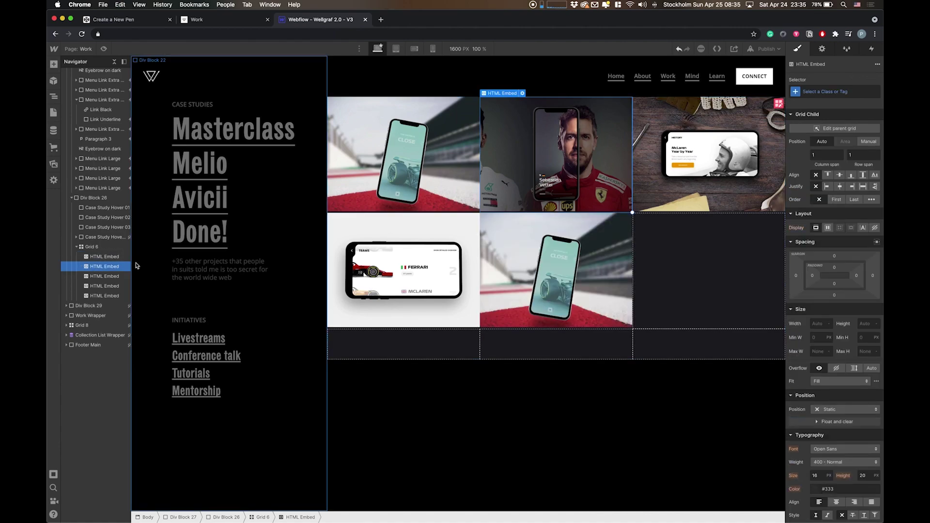
{"action": "key", "text": "ctrl+c"}
{"action": "left_click", "coordinate": [94, 247]}
{"action": "key", "text": "ctrl+v"}
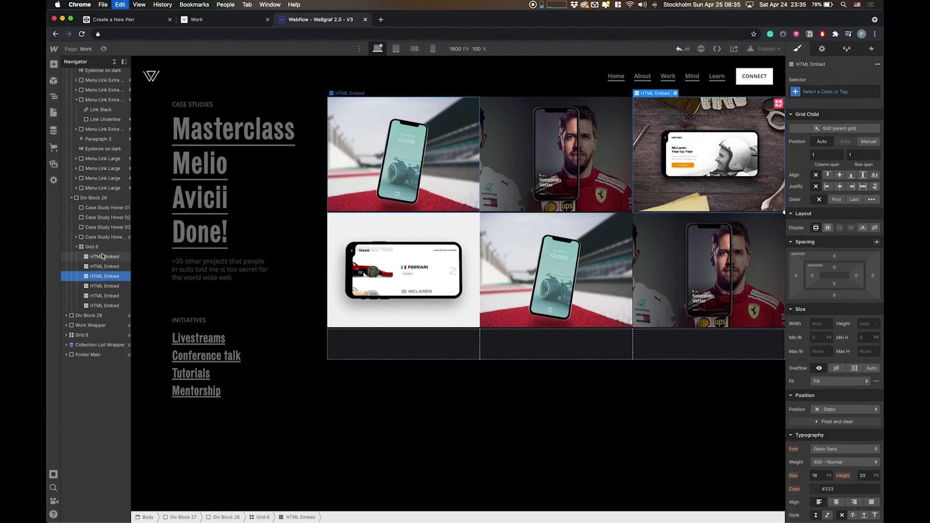
{"action": "key", "text": "ctrl+v"}
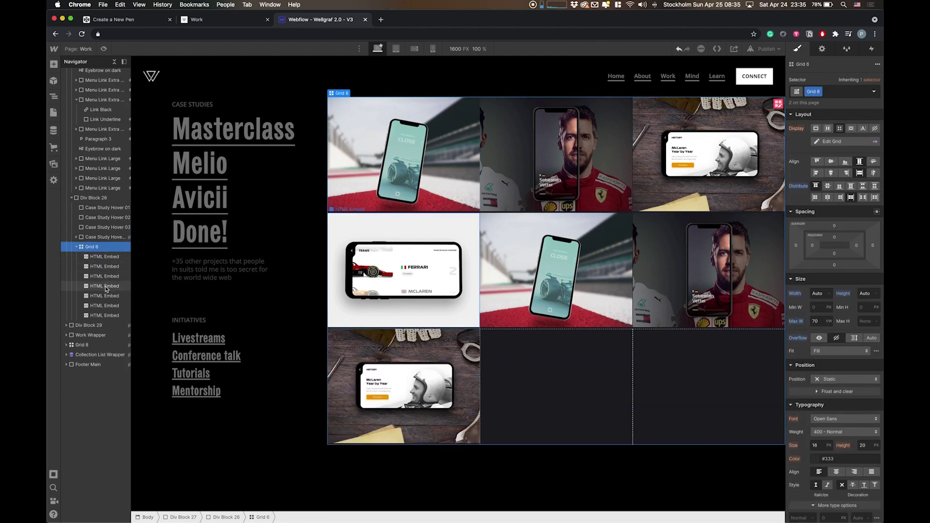
{"action": "left_click", "coordinate": [107, 286]}
{"action": "left_click", "coordinate": [99, 248]}
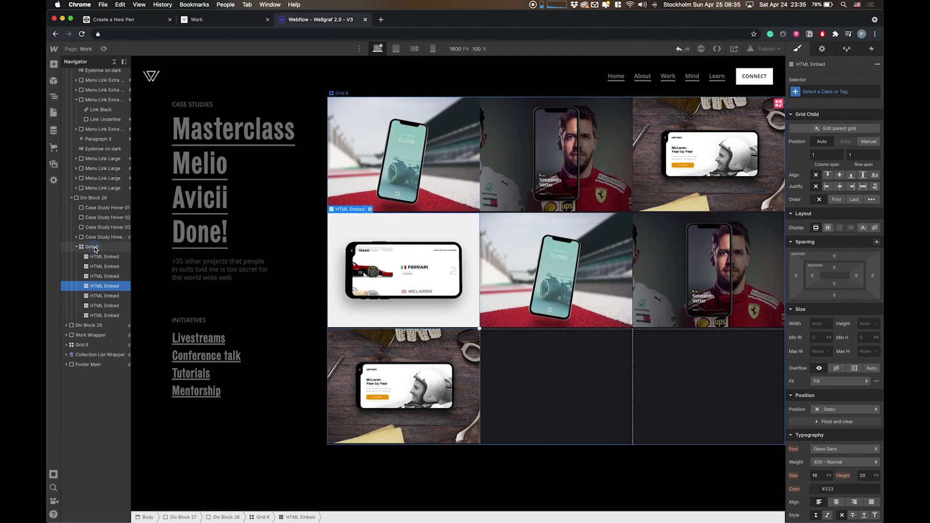
{"action": "key", "text": "ctrl+v"}
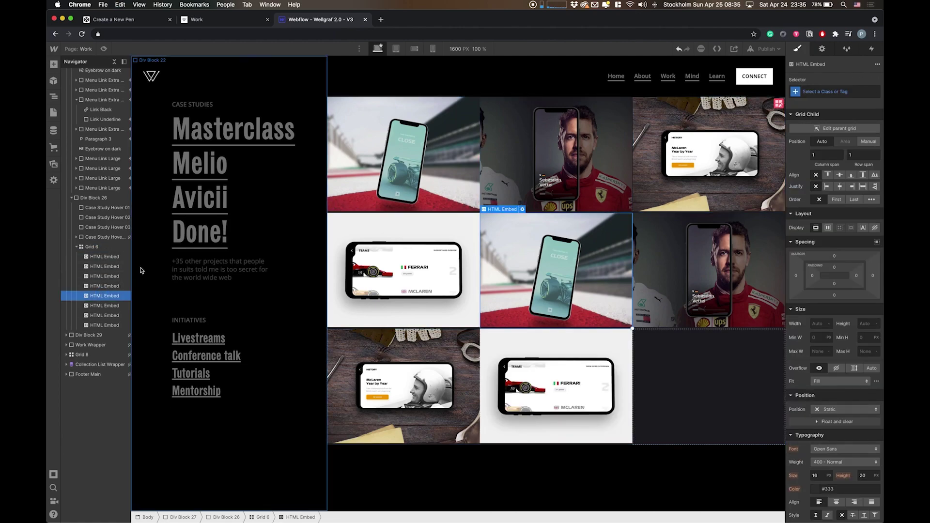
{"action": "left_click", "coordinate": [92, 247]}
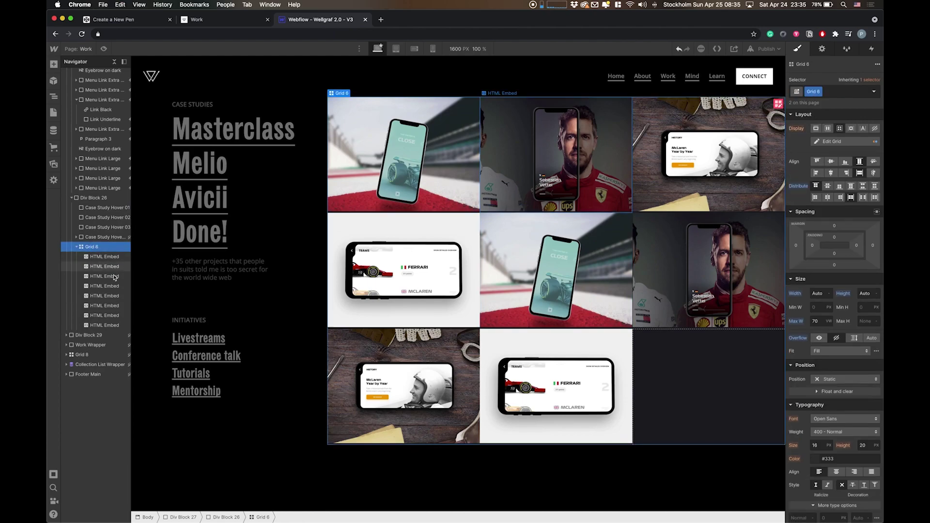
{"action": "key", "text": "super+v"}
Step: Paste more copies of the second and third embeds until Grid 6 holds twelve
{"action": "left_click", "coordinate": [108, 315]}
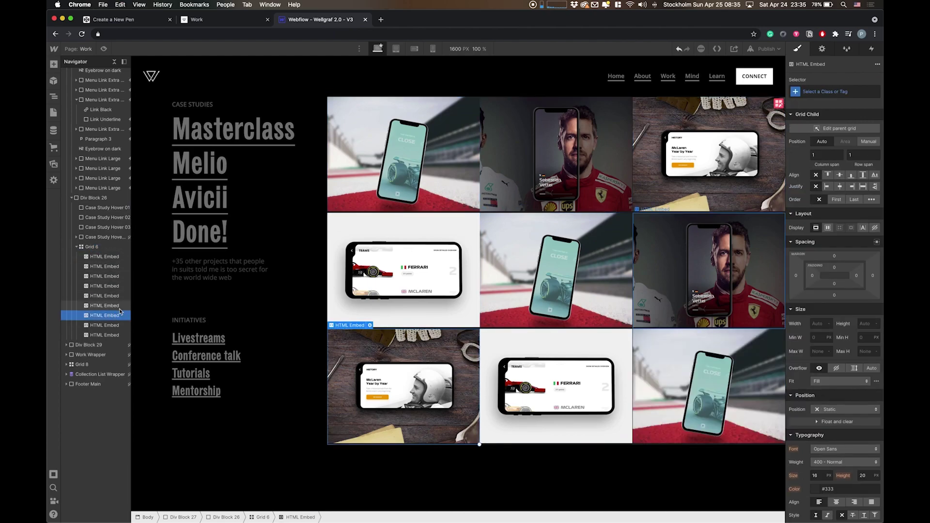
{"action": "left_click", "coordinate": [107, 267]}
{"action": "left_click", "coordinate": [92, 247]}
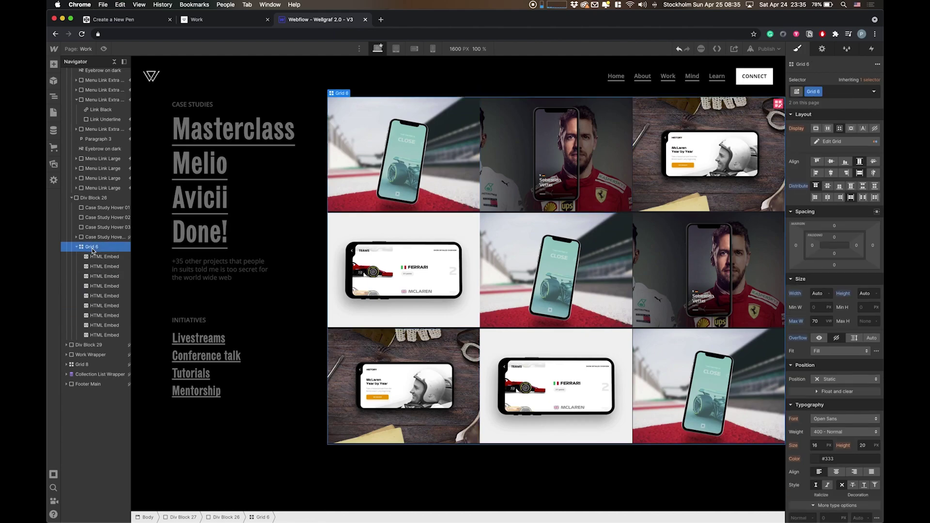
{"action": "key", "text": "super+v"}
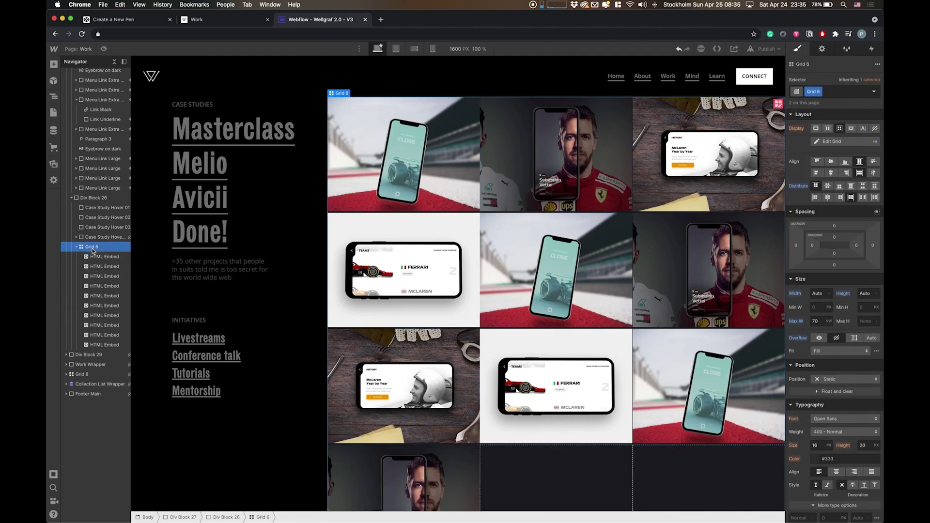
{"action": "left_click", "coordinate": [98, 276]}
{"action": "key", "text": "super+c"}
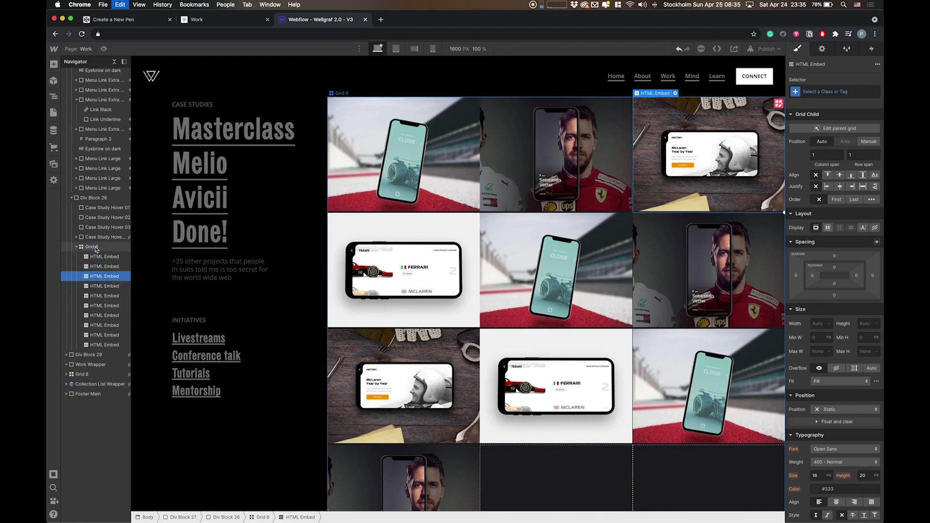
{"action": "key", "text": "super+v"}
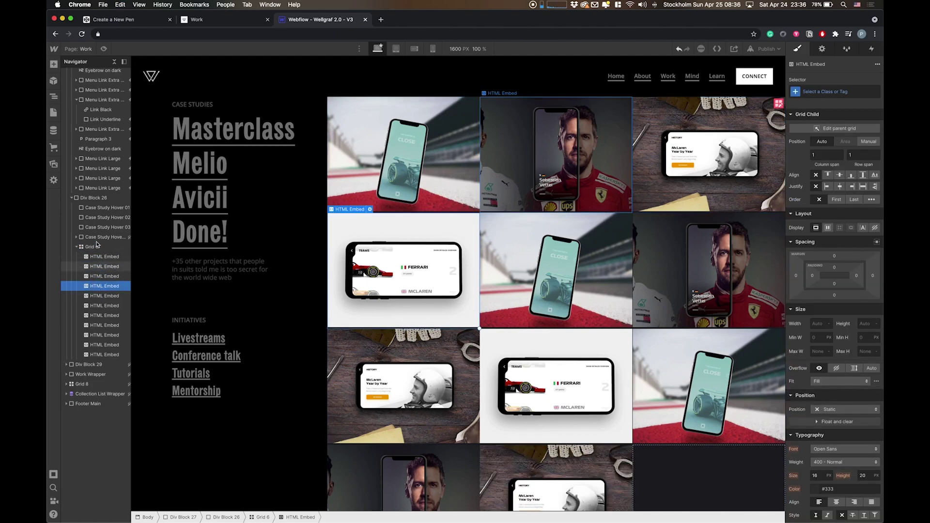
{"action": "left_click", "coordinate": [96, 247]}
{"action": "key", "text": "super+v"}
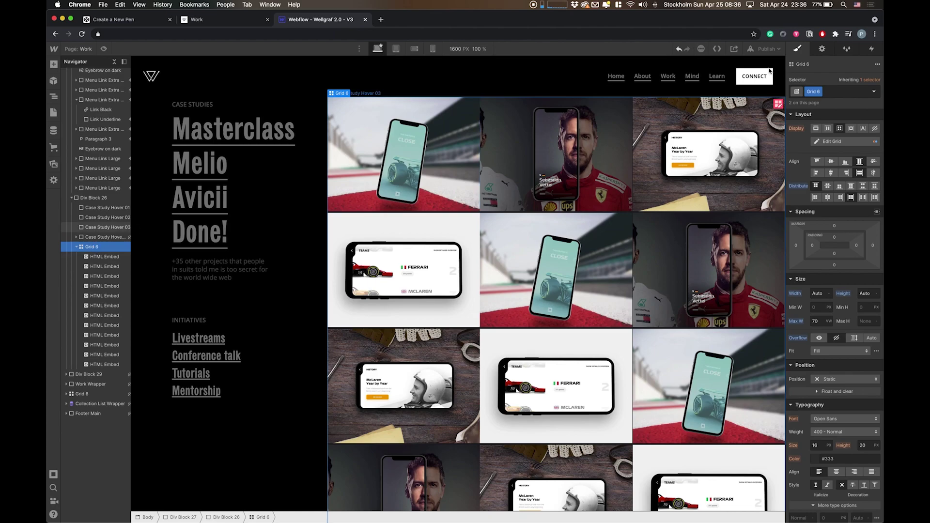
Step: Publish the site to the selected domains and switch to the live Work tab
{"action": "left_click", "coordinate": [767, 49]}
{"action": "left_click", "coordinate": [733, 149]}
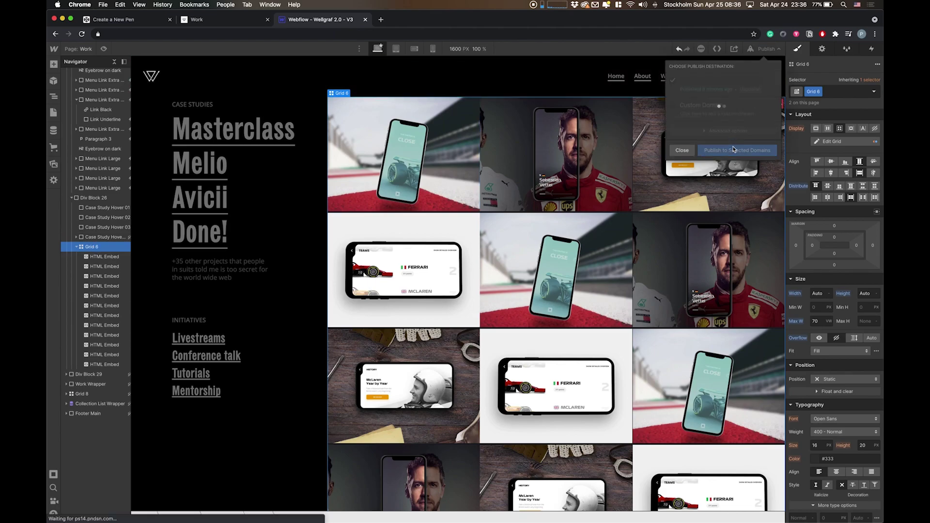
{"action": "left_click", "coordinate": [198, 19]}
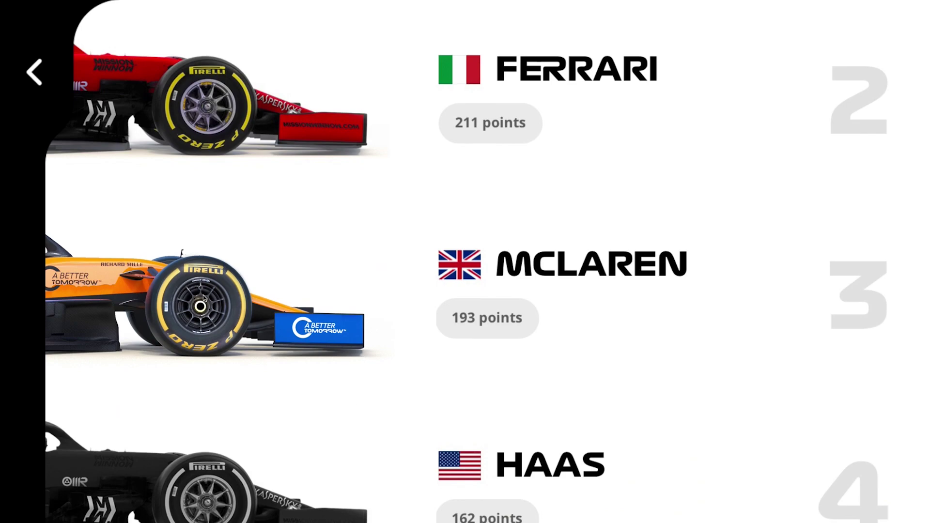
Step: Expand the McLaren row in the teams list to its full car view
{"action": "left_click", "coordinate": [202, 295]}
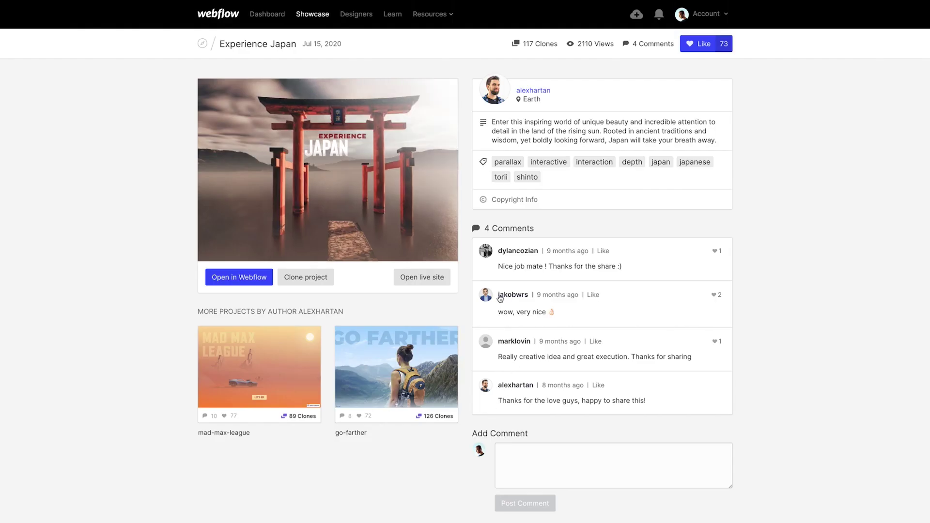
Step: Launch the Experience Japan live site via Open live site on its showcase page
{"action": "left_click", "coordinate": [436, 276]}
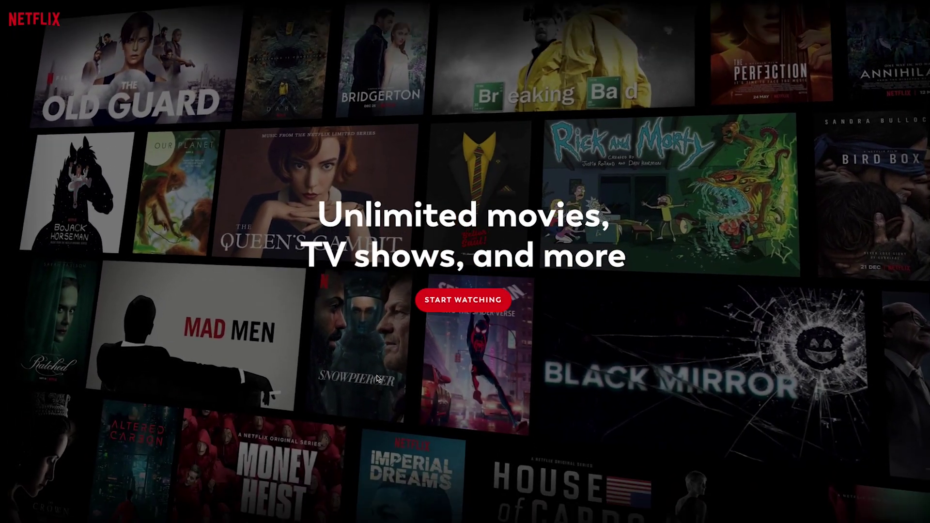
Step: Scroll the Netflix-style clone down to its 'Watch anywhere, cancel anytime' section
{"action": "scroll", "coordinate": [377, 378], "scroll_direction": "down", "scroll_amount": 5}
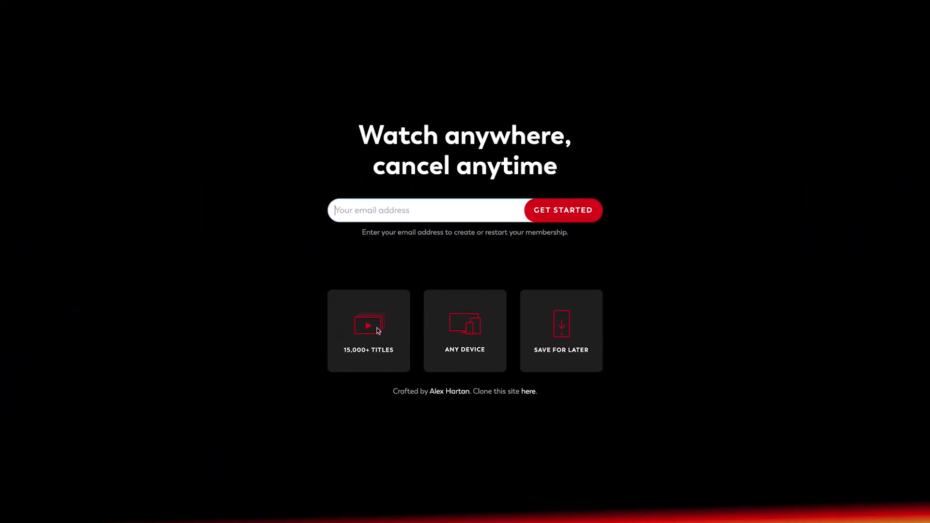